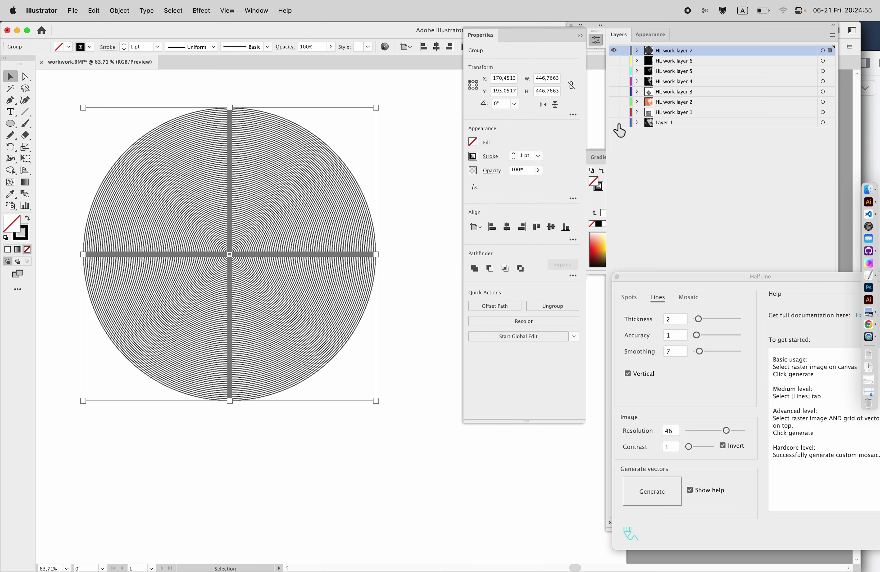
# Step: Show Layer 1 and move the concentric circle group over the face photo, centred on it
pyautogui.click(614, 123)
pyautogui.moveTo(184, 320); pyautogui.dragTo(253, 368)
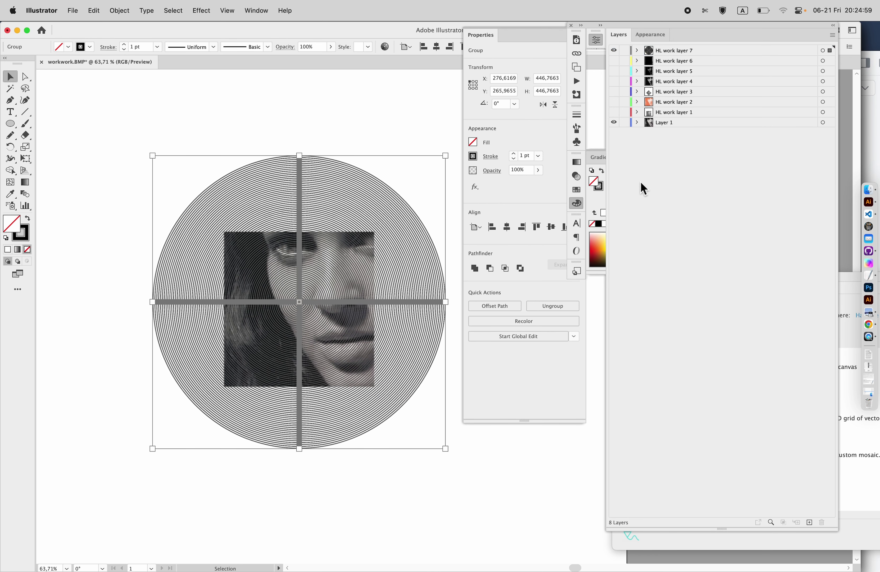
pyautogui.click(400, 129)
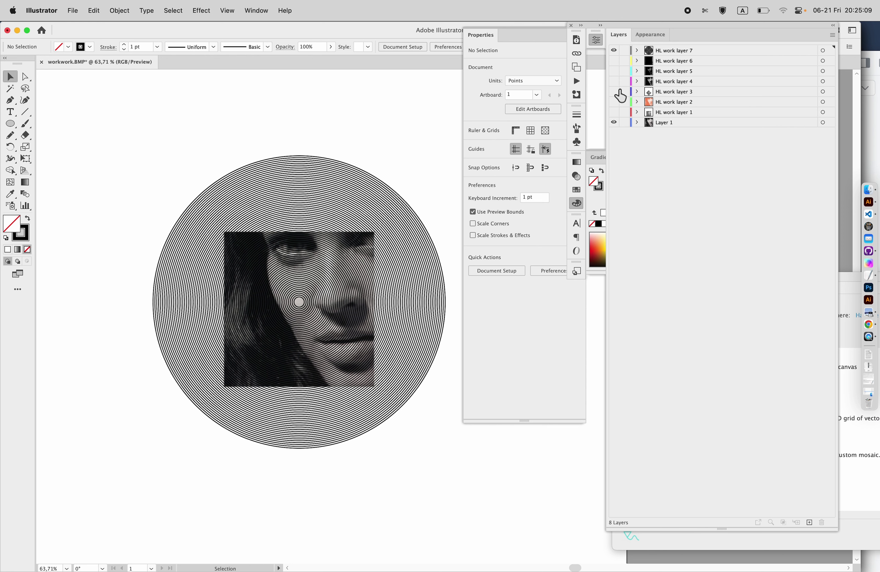
# Step: Generate HalfLine lines from the concentric circles over the photo at accuracy 1 and smoothing 7, and hide Layer 1
pyautogui.click(613, 51)
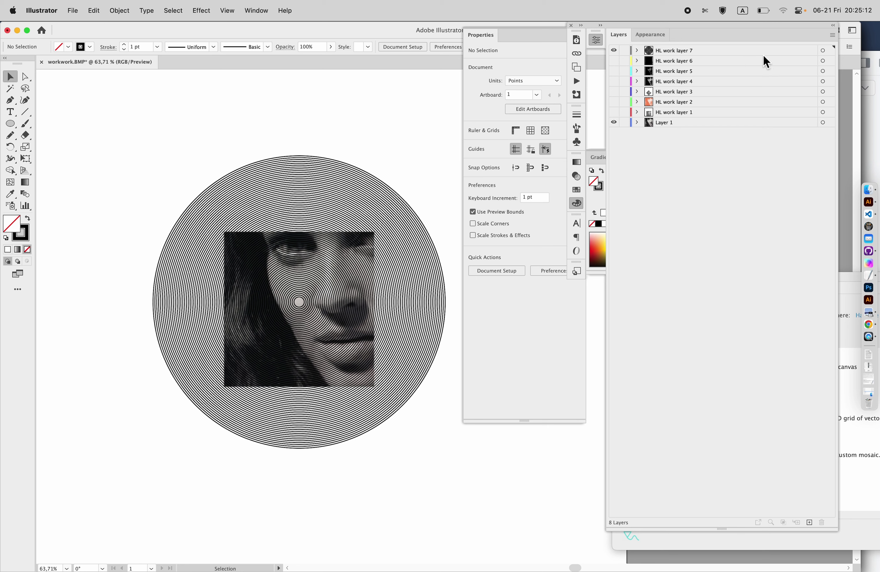
pyautogui.click(823, 50)
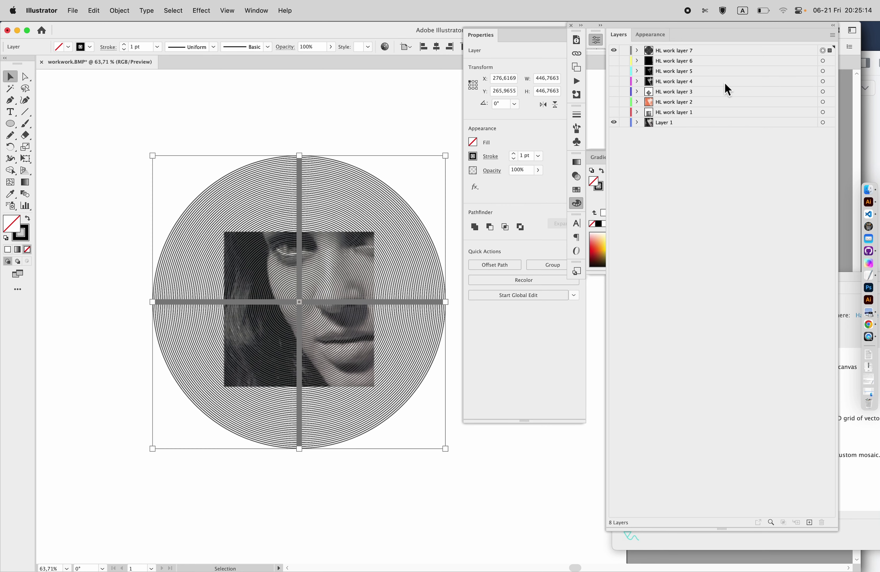
pyautogui.click(334, 139)
pyautogui.click(336, 197)
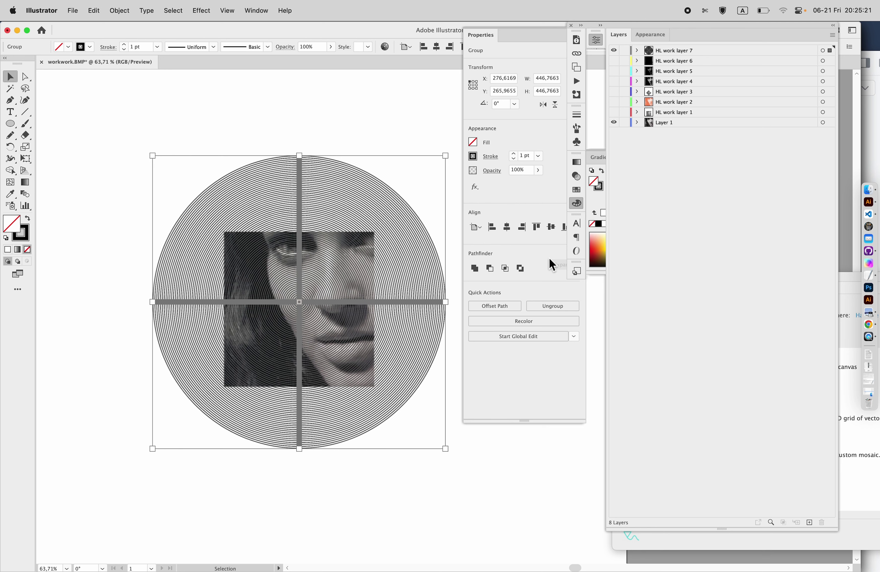
pyautogui.click(645, 548)
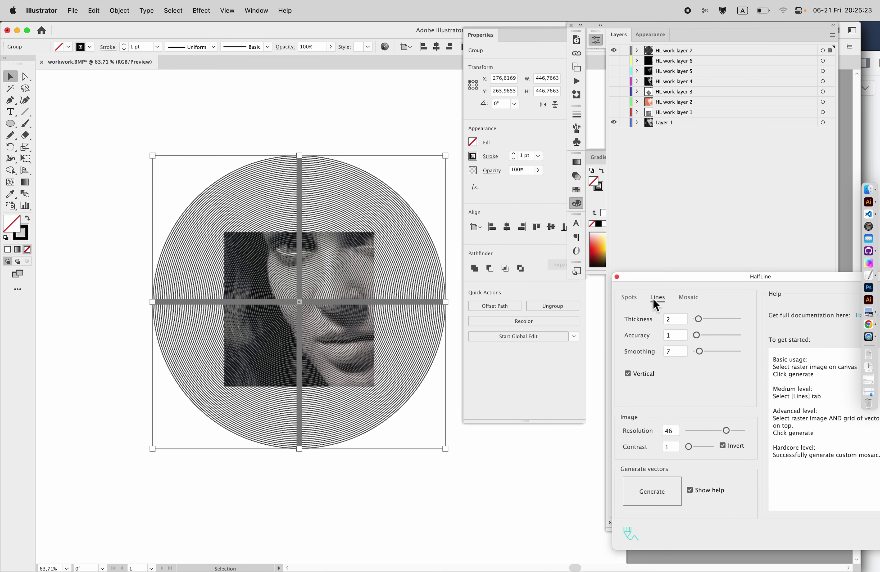
pyautogui.click(658, 495)
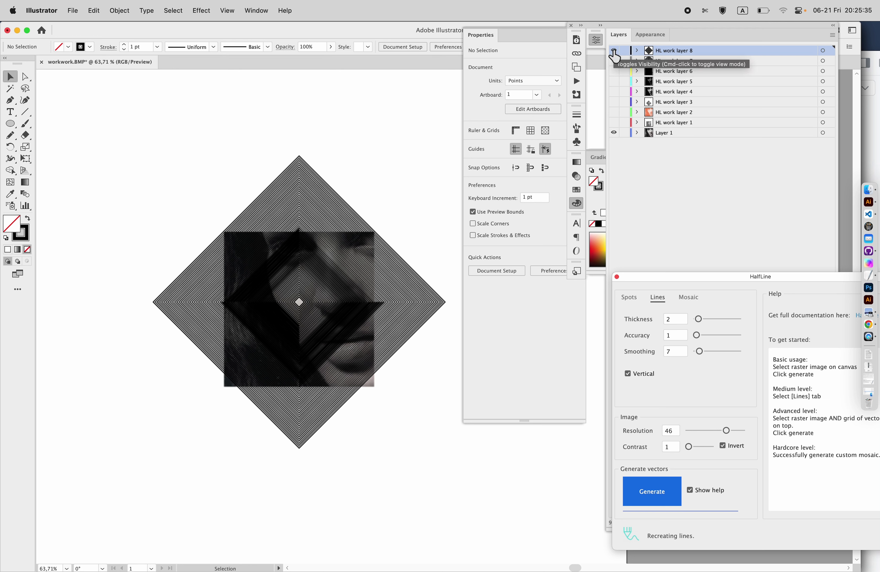
pyautogui.click(615, 133)
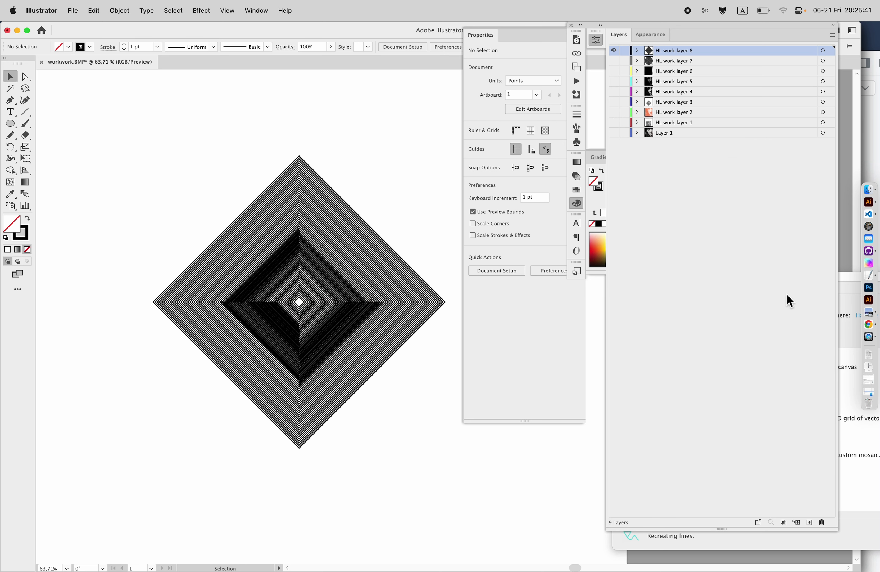
# Step: Hide HL work layer 8 and show HL work layer 7 with the original circles
pyautogui.click(851, 287)
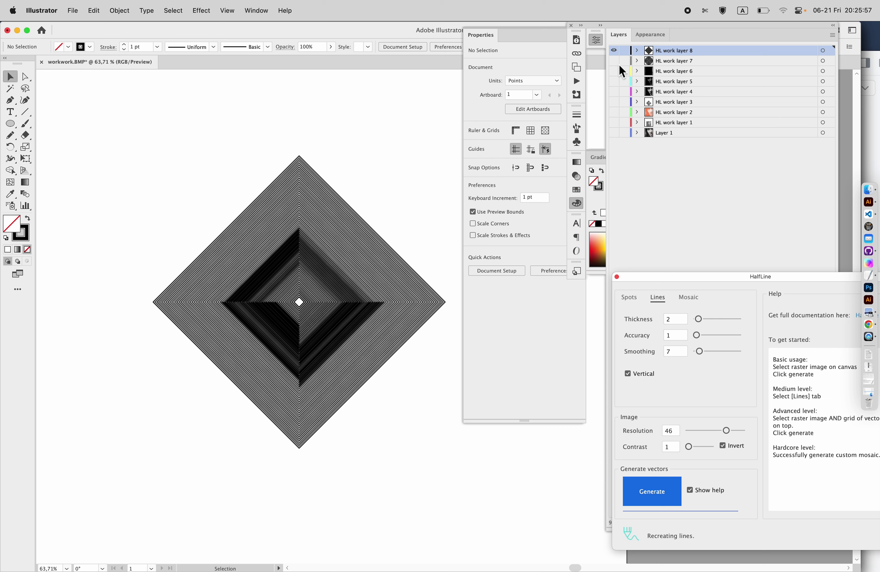
pyautogui.click(614, 50)
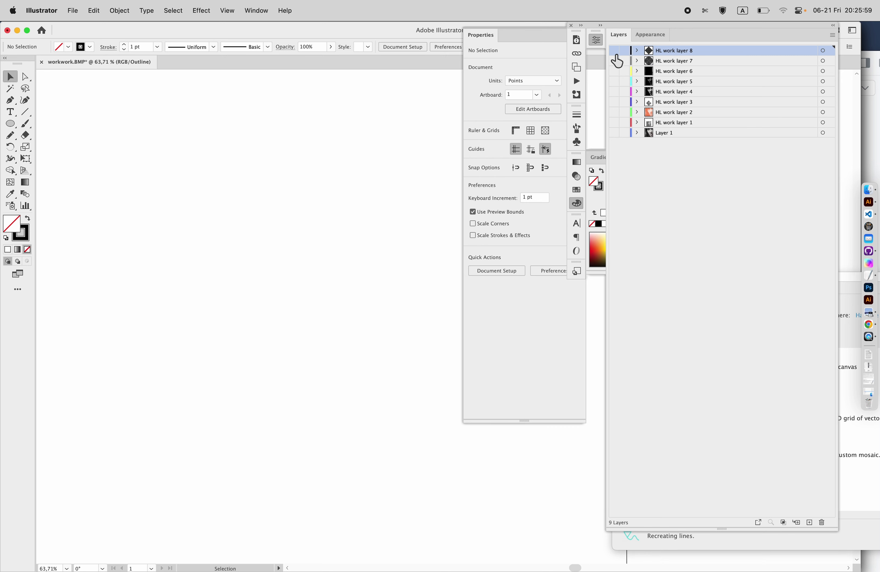
pyautogui.click(615, 61)
# Step: Select the circle group, set the HalfLine line accuracy to 5 and generate the vectors again
pyautogui.click(373, 248)
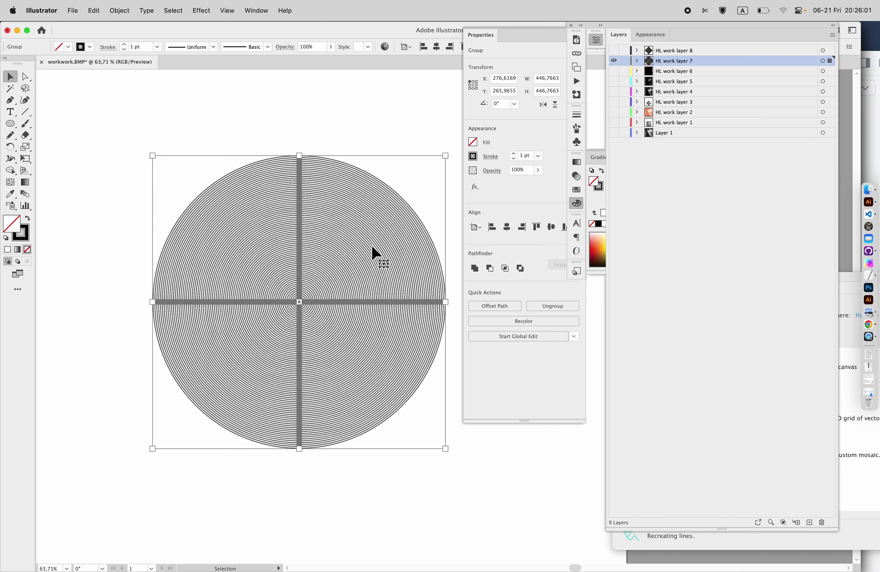
pyautogui.click(830, 545)
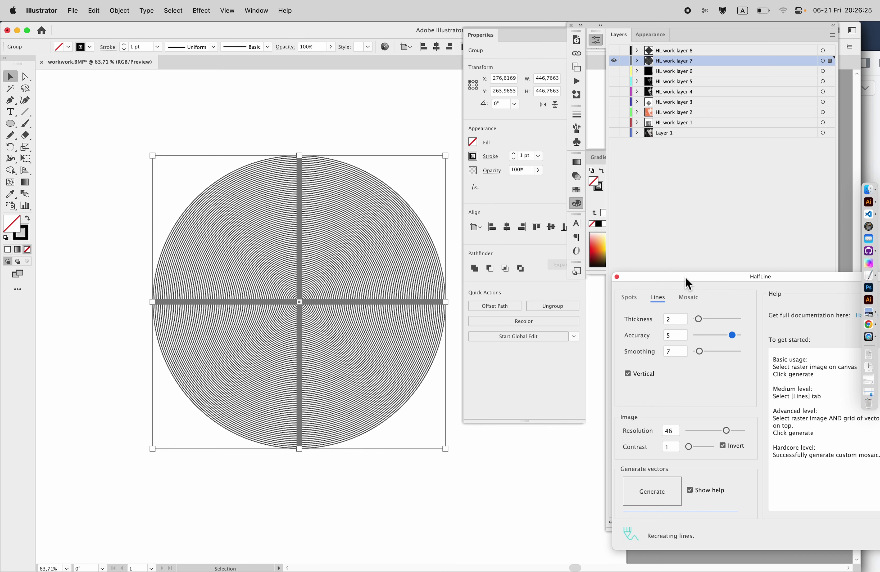
pyautogui.moveTo(686, 282); pyautogui.dragTo(641, 241)
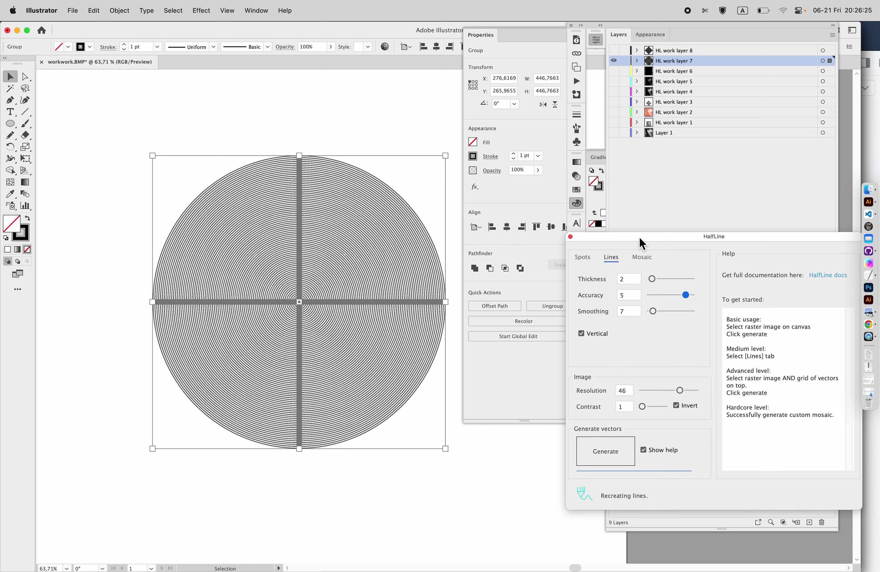
pyautogui.click(598, 452)
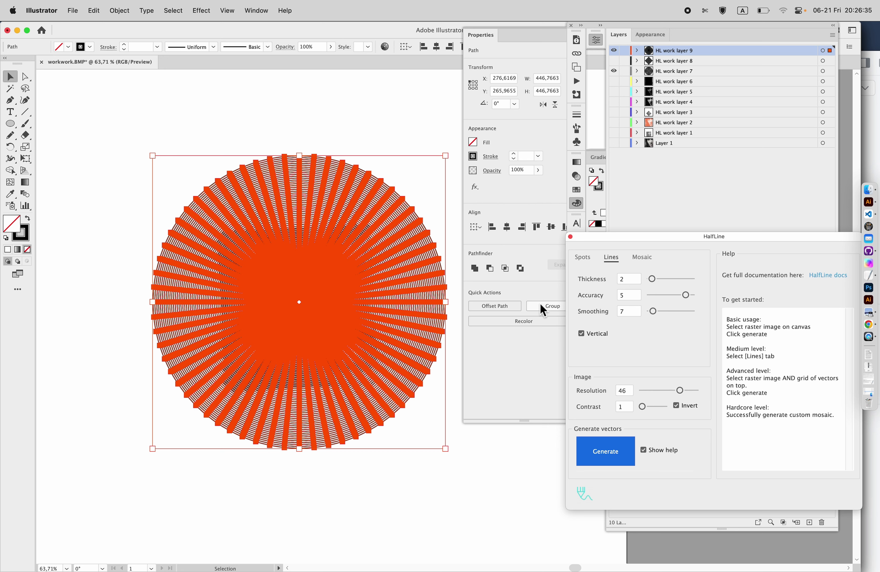
# Step: Hide HL work layer 7 and examine the line quality of the newly generated circles up close
pyautogui.click(613, 74)
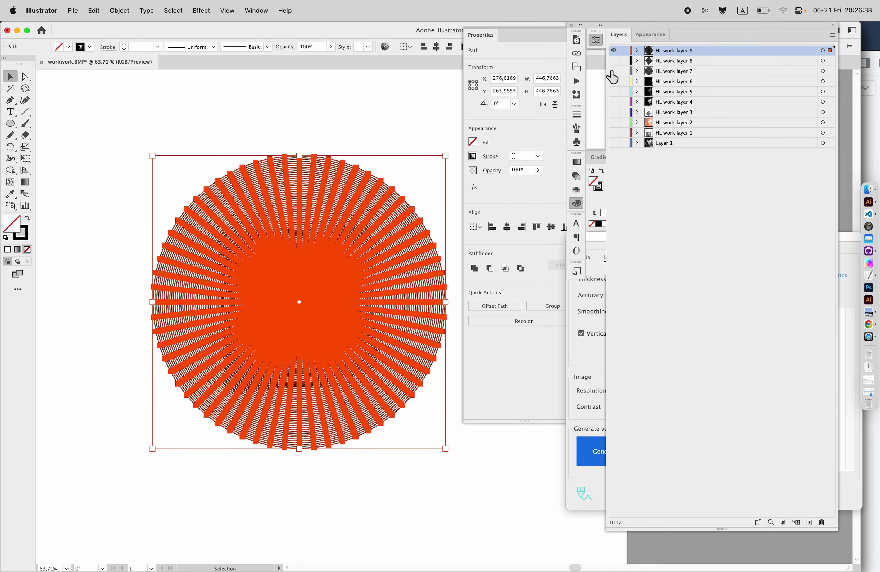
pyautogui.click(370, 117)
pyautogui.scroll(3, 331, 296)
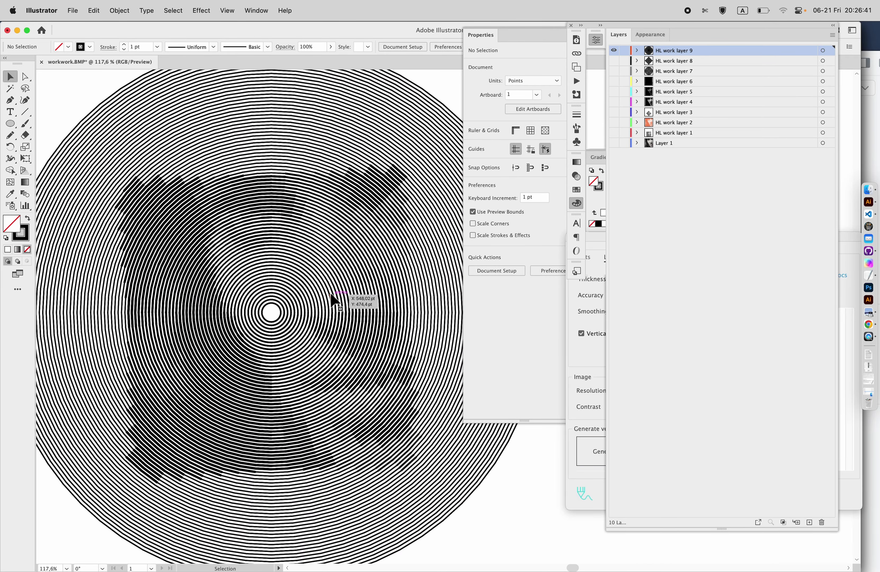
pyautogui.scroll(2, 332, 299)
pyautogui.scroll(-4, 332, 299)
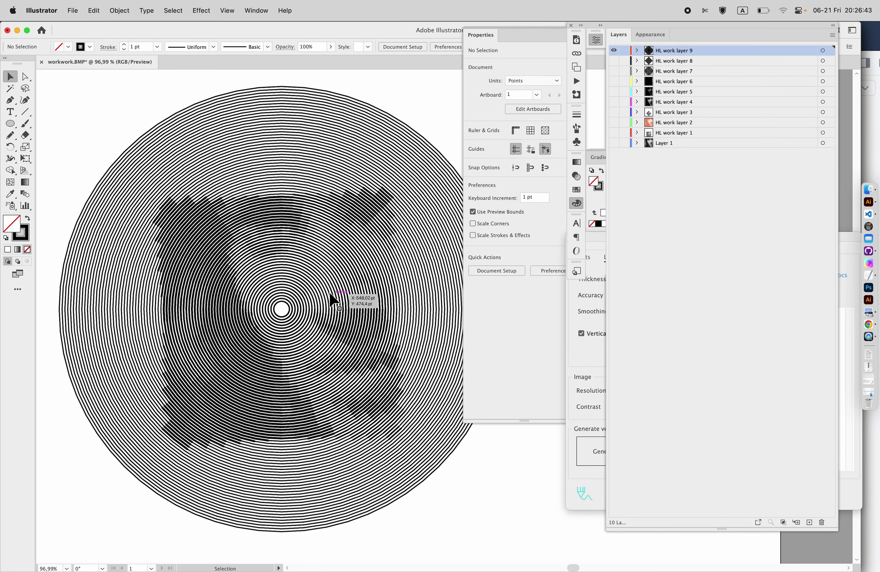
pyautogui.scroll(3, 249, 204)
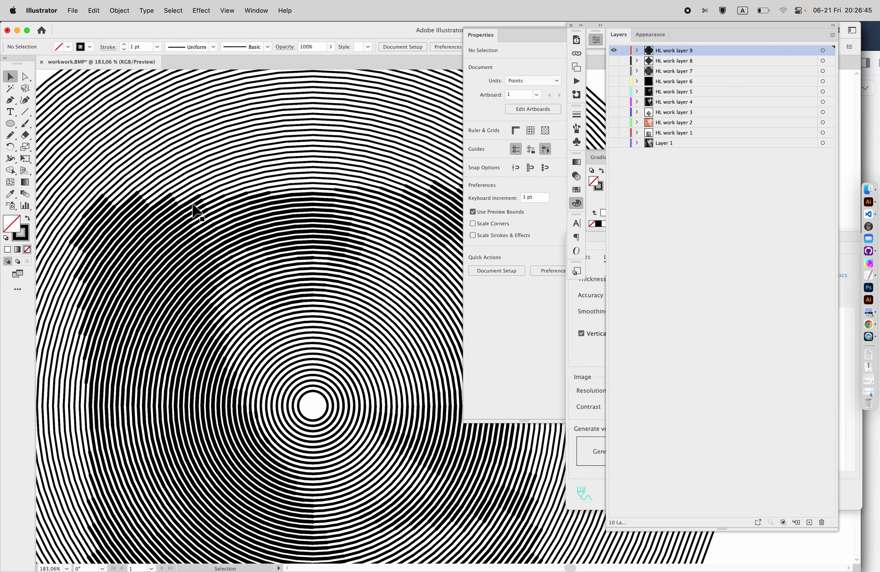
pyautogui.scroll(1, 192, 208)
pyautogui.scroll(1, 190, 210)
pyautogui.scroll(-4, 200, 221)
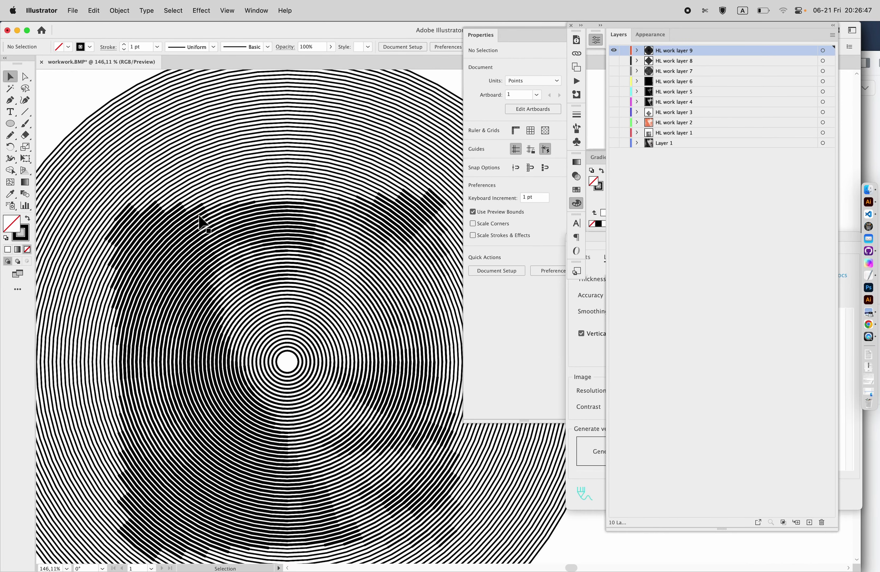
# Step: Hide HL work layer 9, check HL work layer 8 for comparison, and leave only HL work layer 7 visible
pyautogui.click(675, 238)
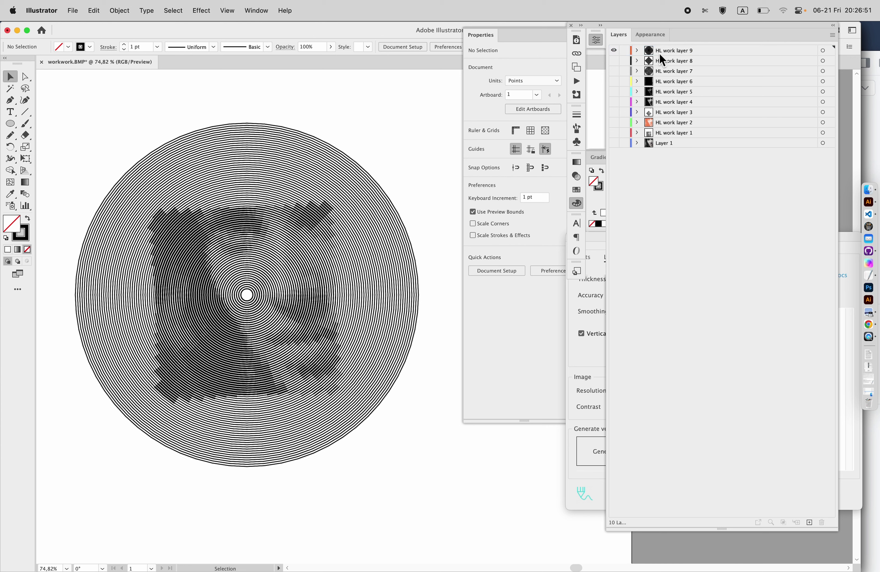
pyautogui.click(614, 51)
pyautogui.click(615, 61)
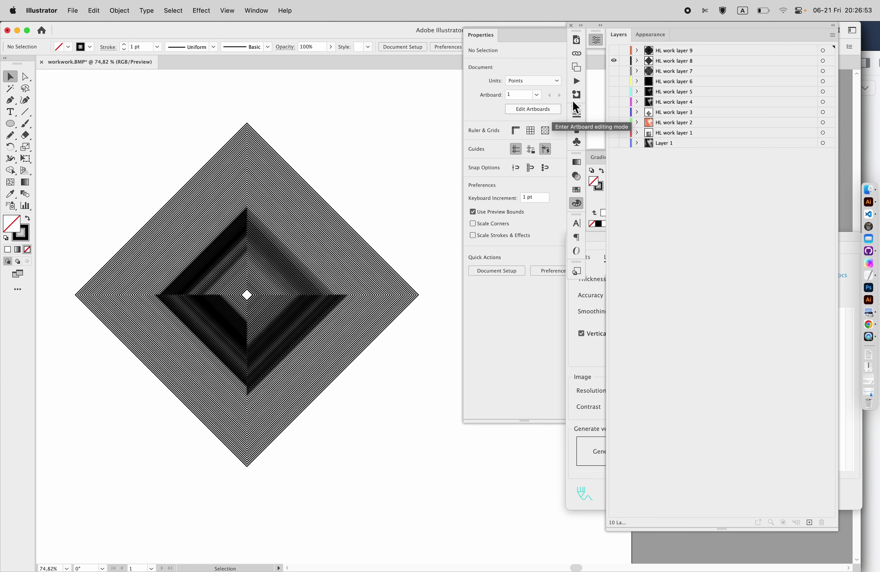
pyautogui.click(615, 60)
pyautogui.click(614, 70)
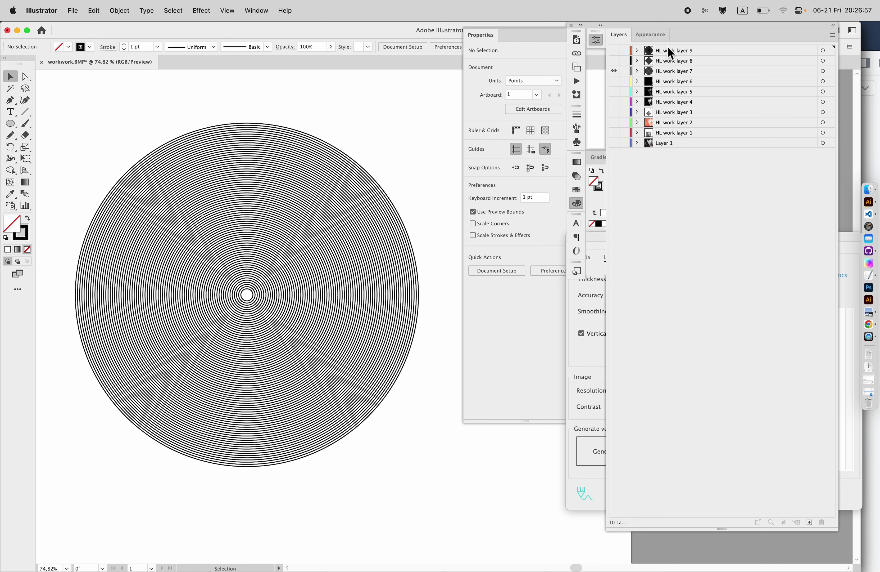
# Step: Select the circle group and generate HalfLine vectors with accuracy 6 and smoothing 78
pyautogui.click(576, 322)
pyautogui.click(326, 328)
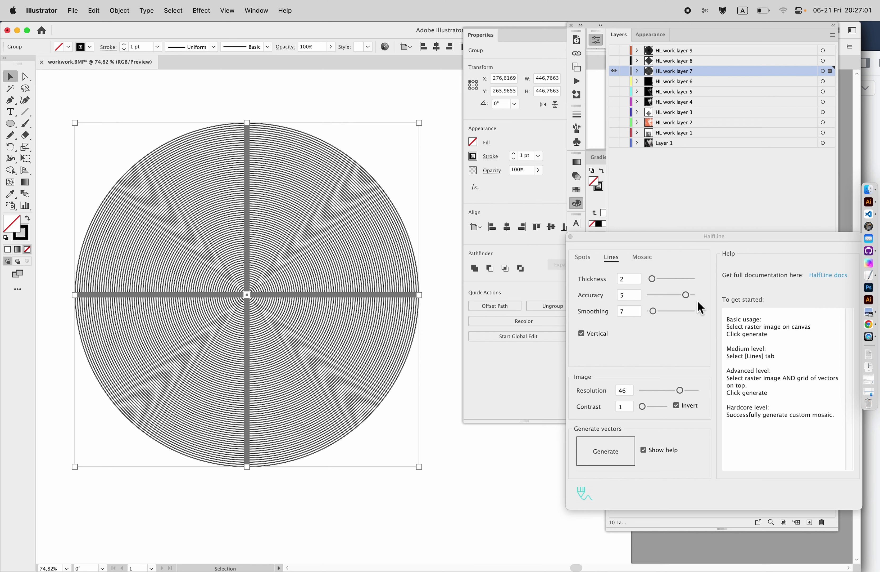
pyautogui.moveTo(686, 295); pyautogui.dragTo(708, 297)
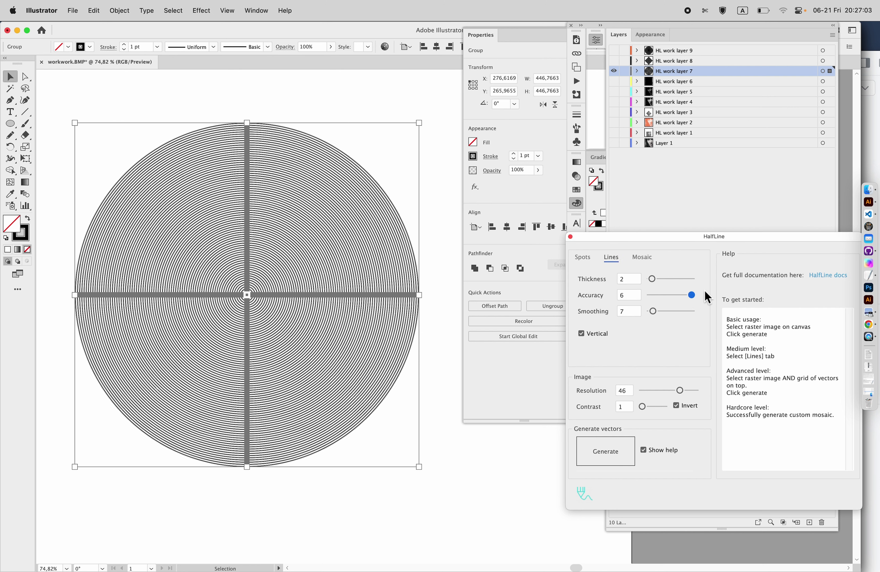
pyautogui.click(604, 457)
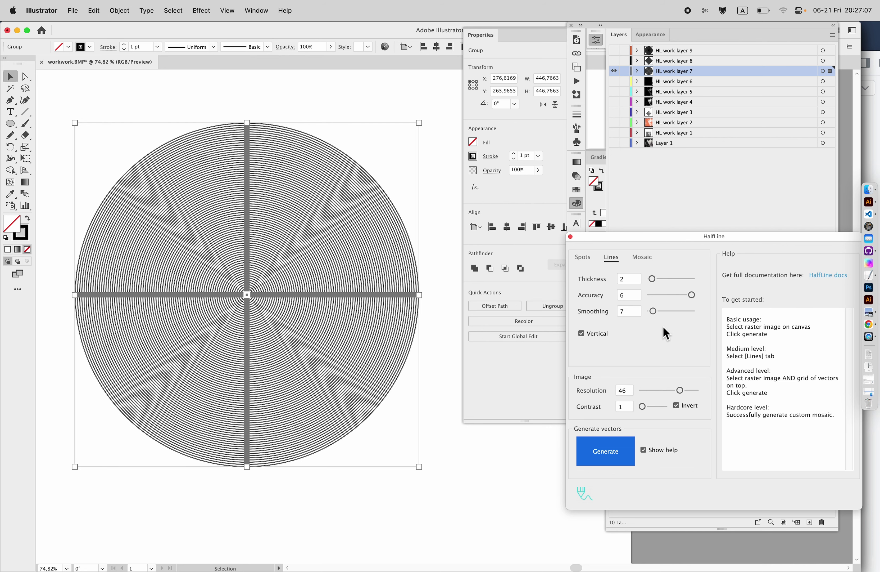
pyautogui.click(683, 311)
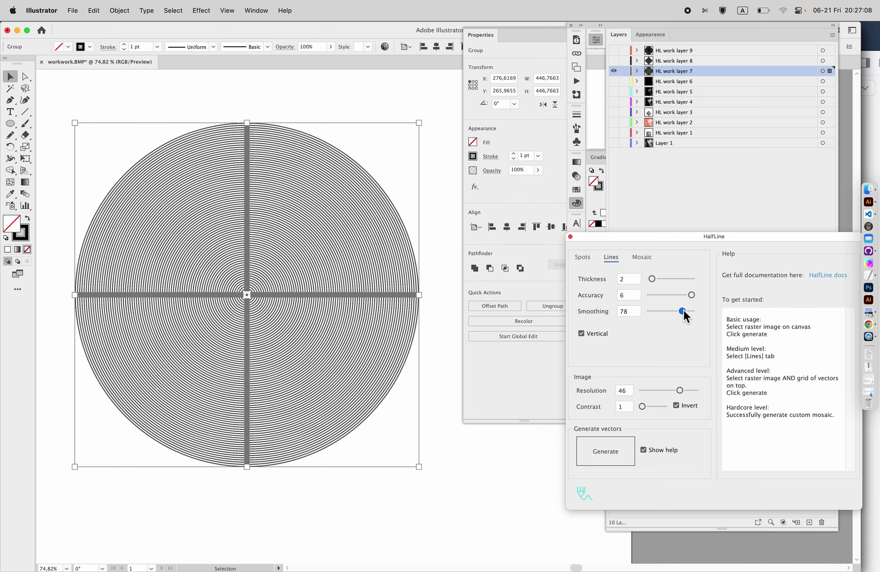
pyautogui.click(605, 454)
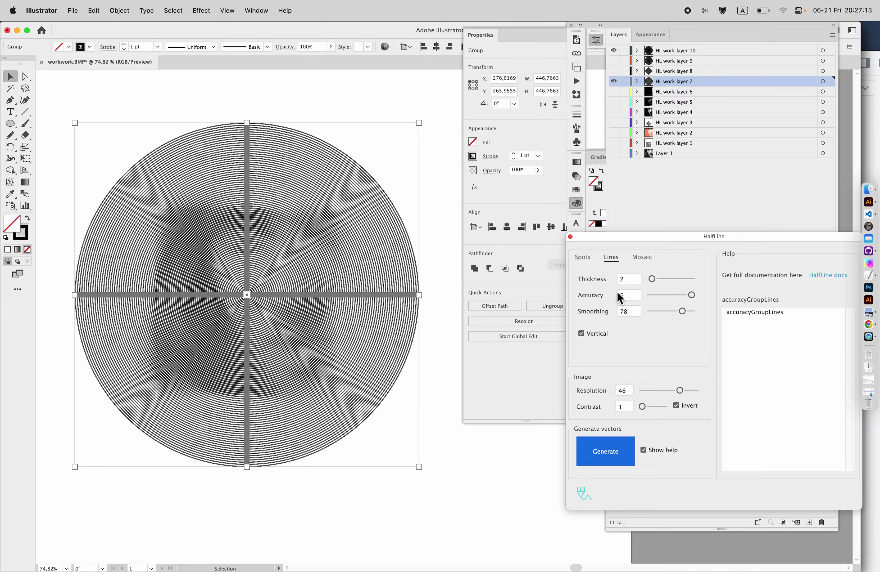
# Step: Deselect the circles and examine the smoothness and thickness variation of the generated lines at several magnifications
pyautogui.scroll(3, 297, 279)
pyautogui.scroll(3, 297, 280)
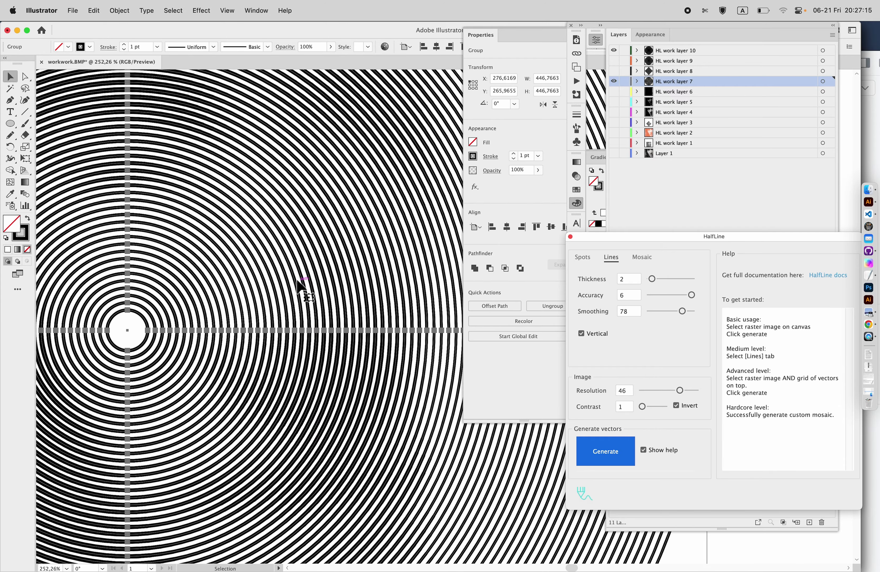
pyautogui.scroll(-5, 297, 280)
pyautogui.scroll(-3, 301, 285)
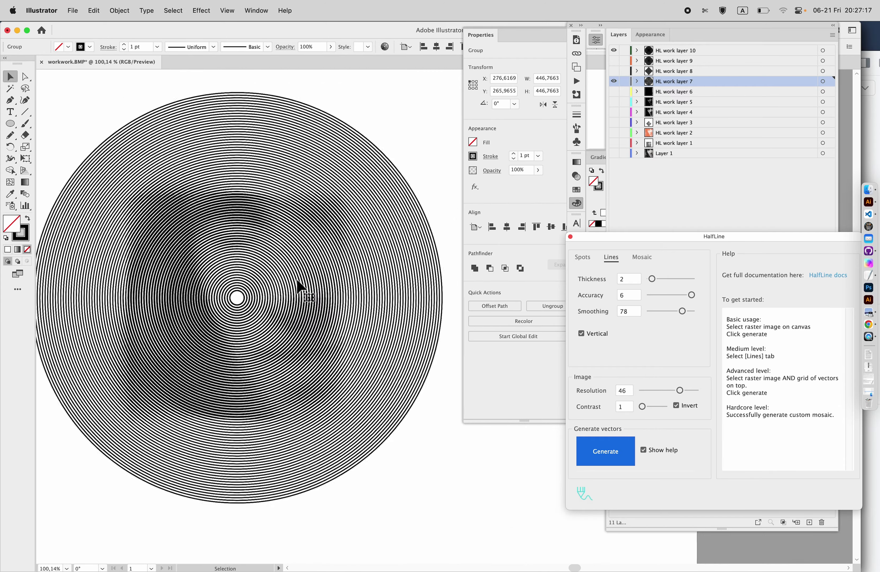
pyautogui.scroll(3, 300, 286)
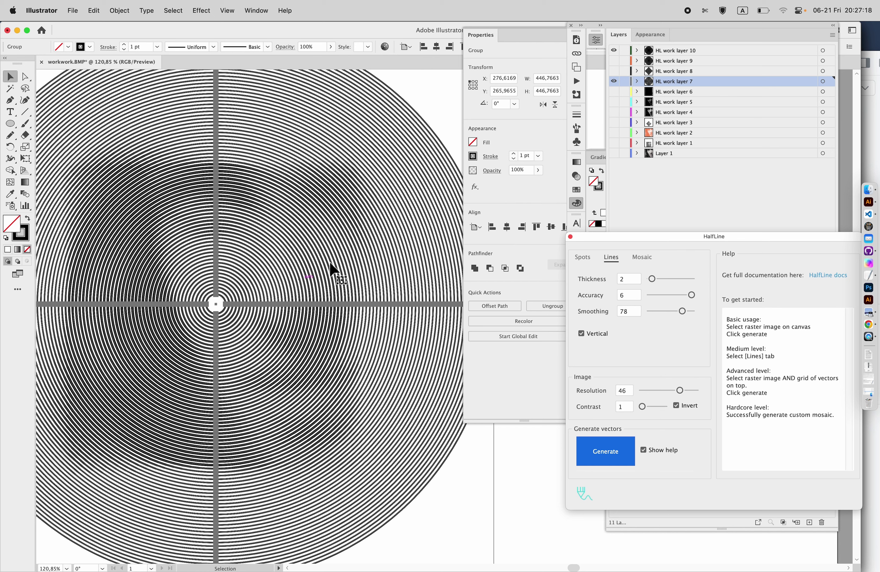
pyautogui.click(453, 144)
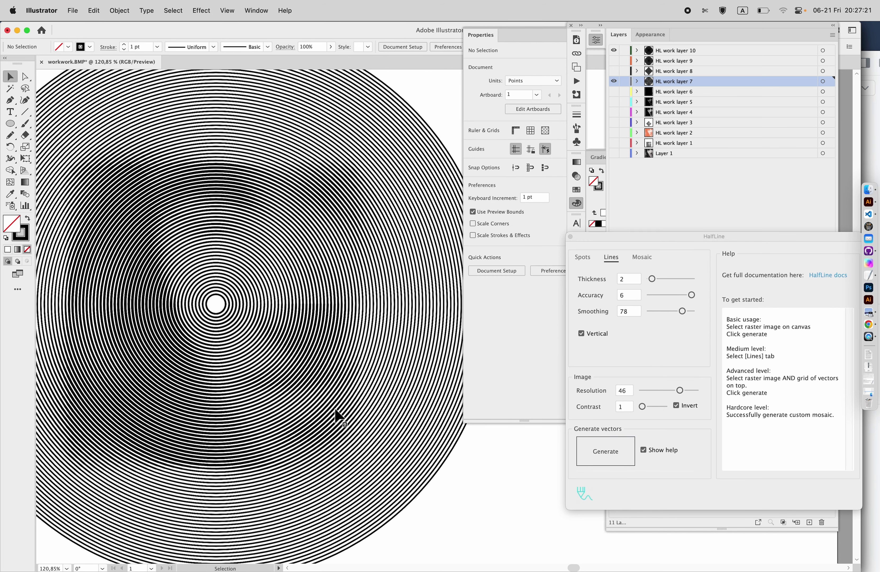
pyautogui.scroll(-3, 336, 413)
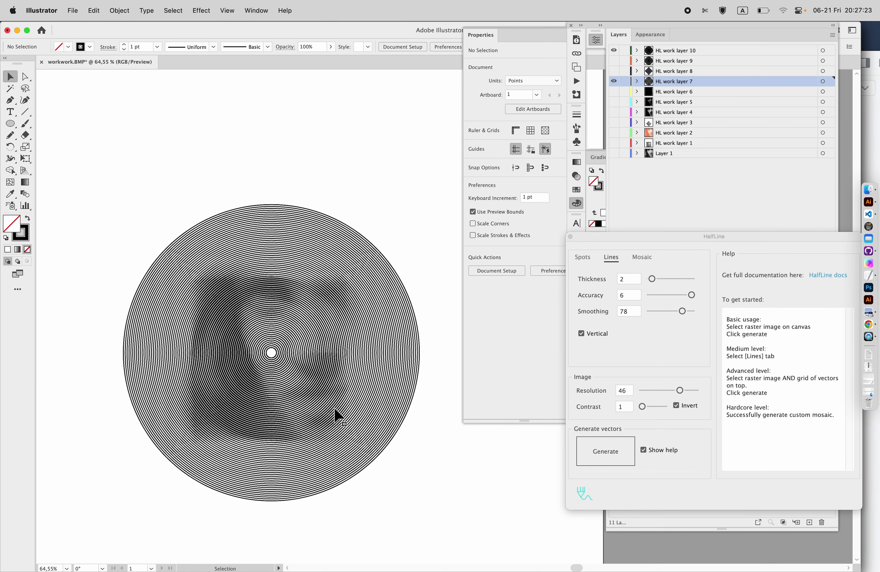
pyautogui.scroll(3, 336, 415)
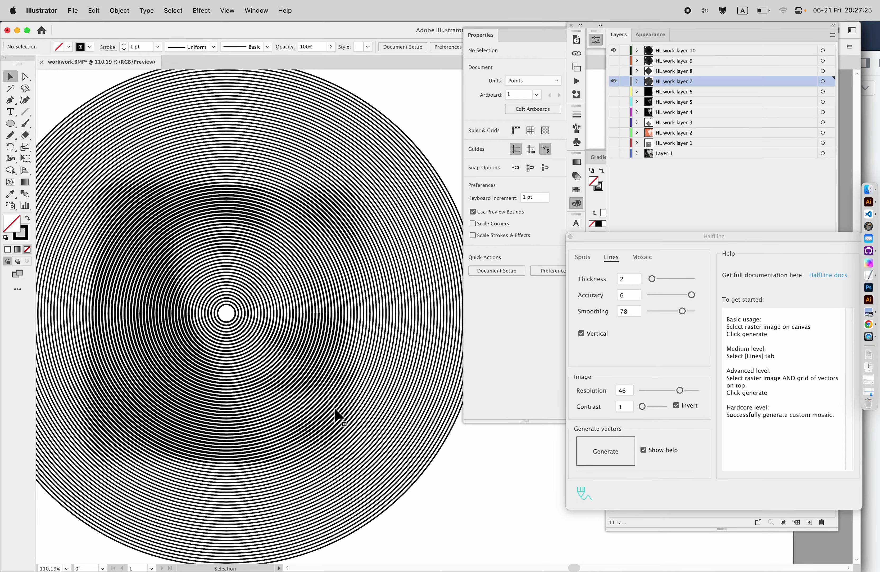
pyautogui.scroll(2, 336, 415)
pyautogui.scroll(-3, 336, 415)
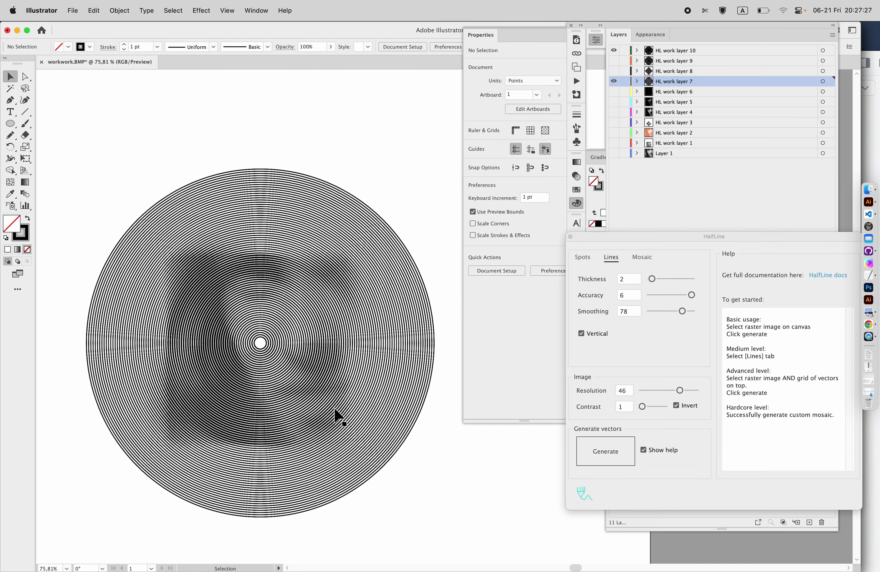
pyautogui.scroll(5, 273, 329)
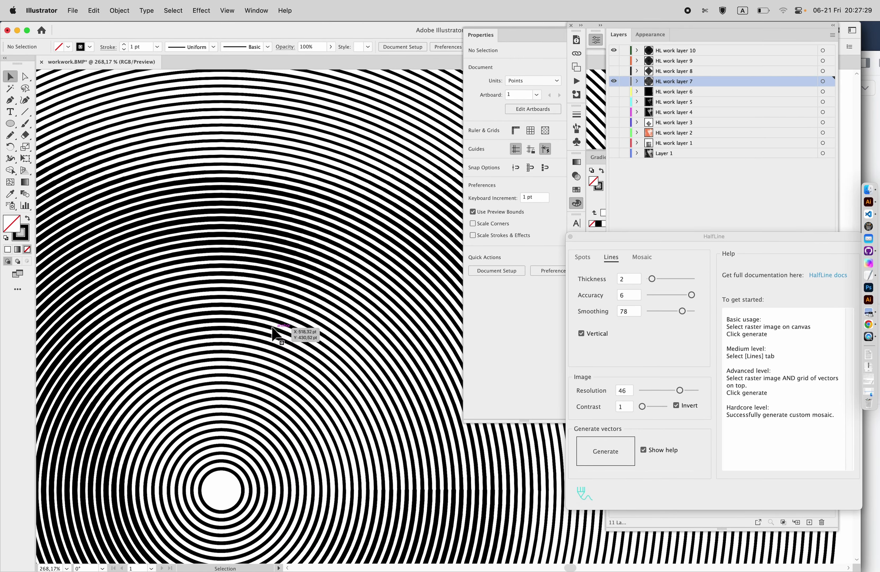
# Step: Compare the concentric circle lines in close-up with the full face image at several magnifications
pyautogui.scroll(4, 240, 238)
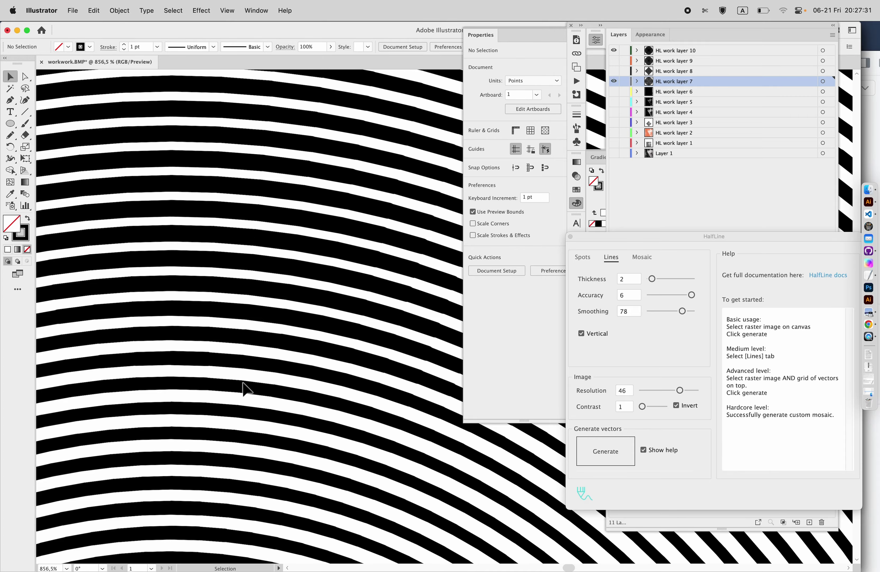
pyautogui.scroll(-4, 231, 257)
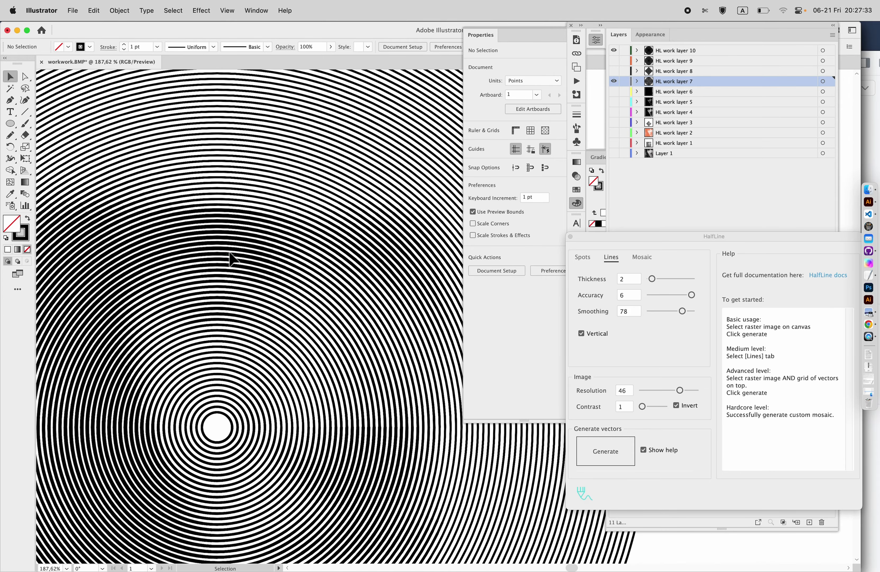
pyautogui.scroll(-2, 230, 257)
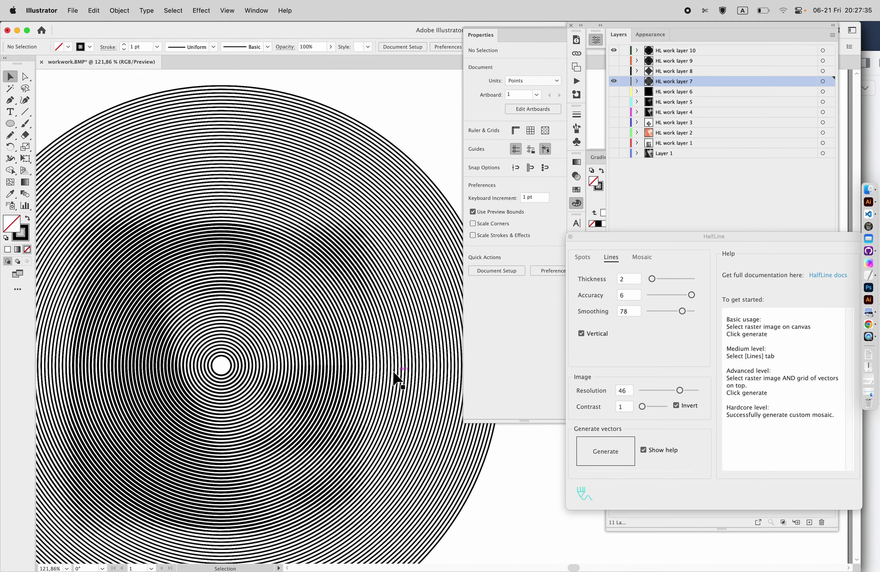
pyautogui.scroll(3, 395, 376)
pyautogui.scroll(-5, 395, 377)
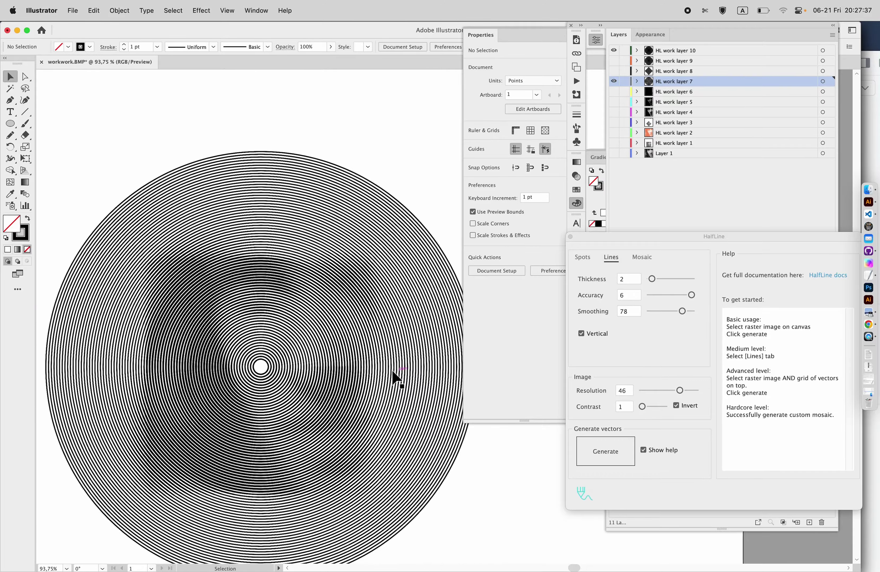
pyautogui.scroll(-3, 395, 377)
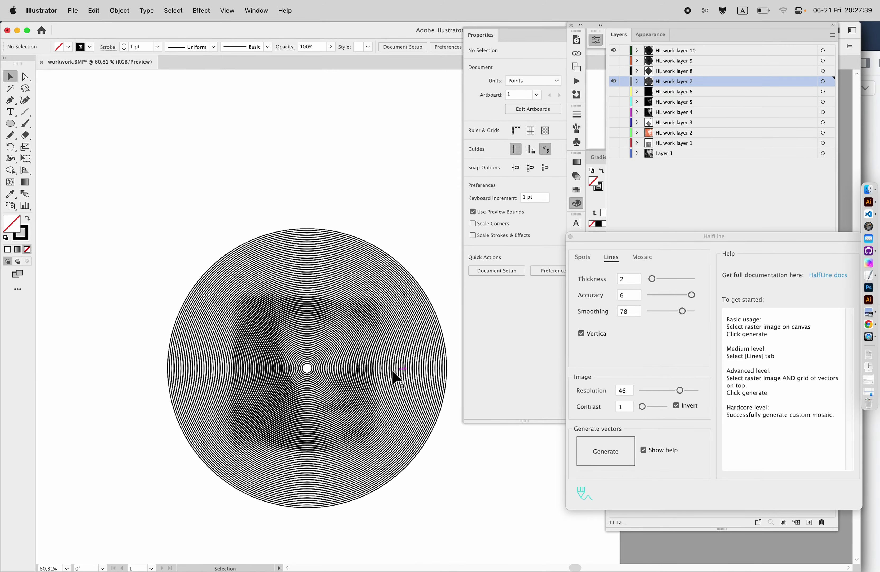
pyautogui.scroll(5, 395, 376)
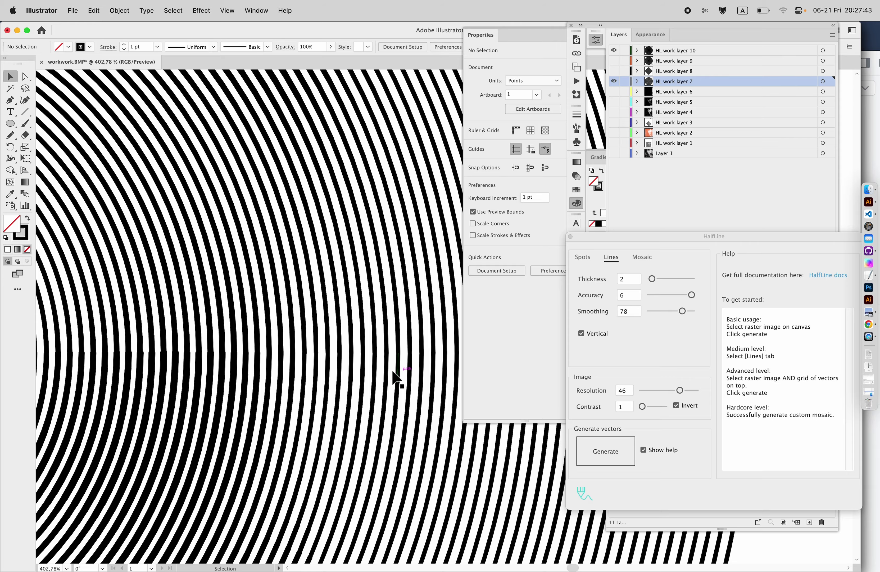
pyautogui.scroll(-4, 395, 377)
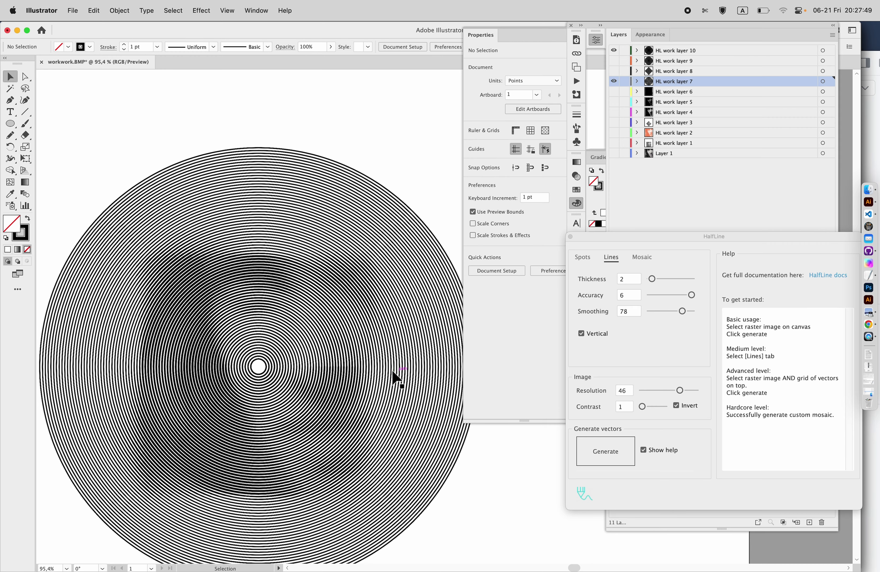
pyautogui.scroll(-2, 396, 376)
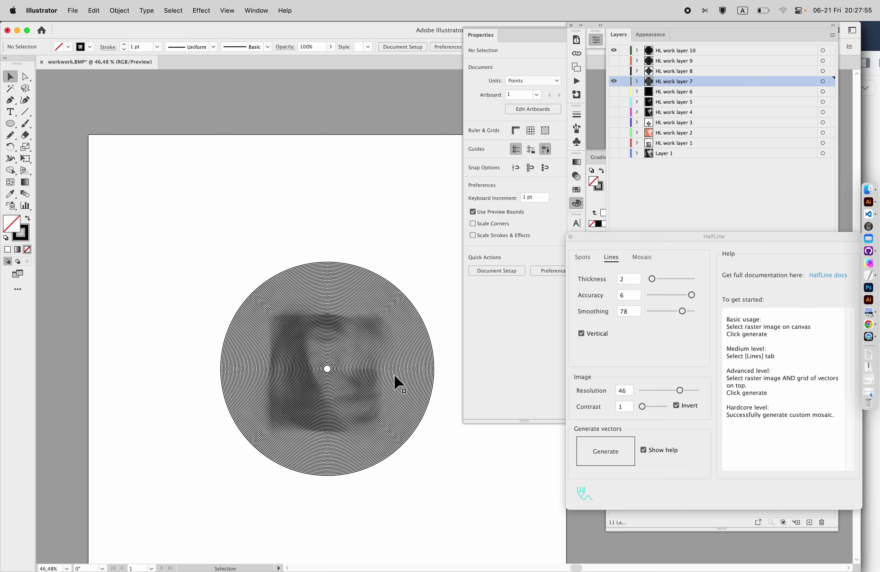
# Step: Switch HalfLine to Mosaic mode and reposition its window beside the circle artwork
pyautogui.click(642, 257)
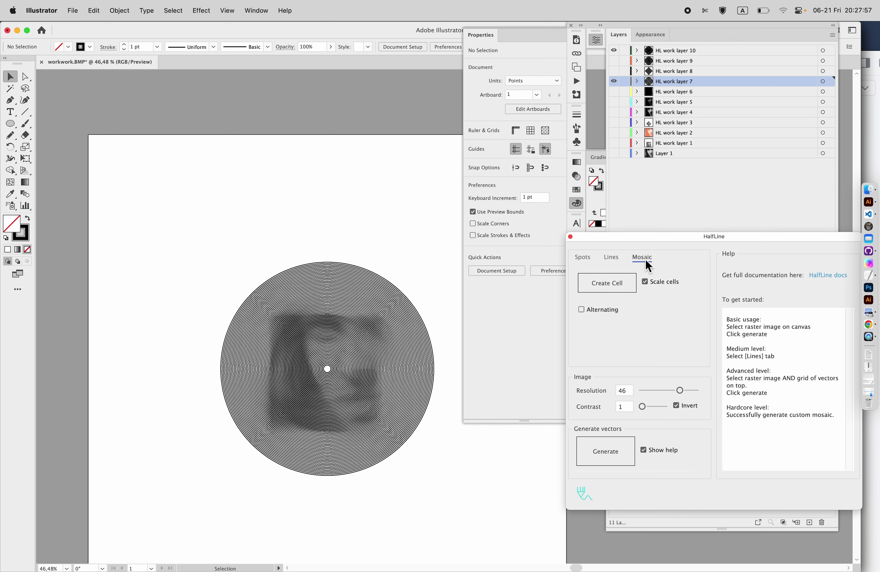
pyautogui.moveTo(678, 243); pyautogui.dragTo(614, 189)
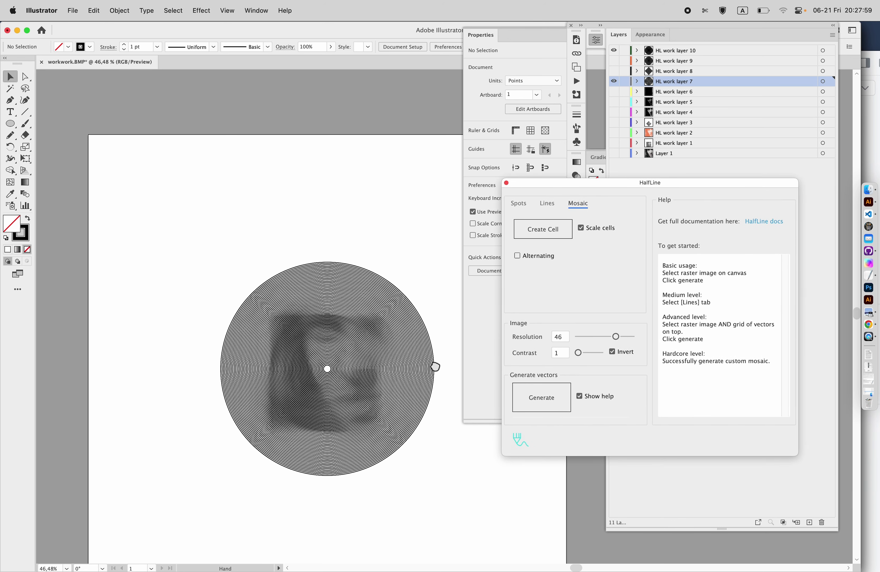
pyautogui.moveTo(434, 365); pyautogui.dragTo(309, 362)
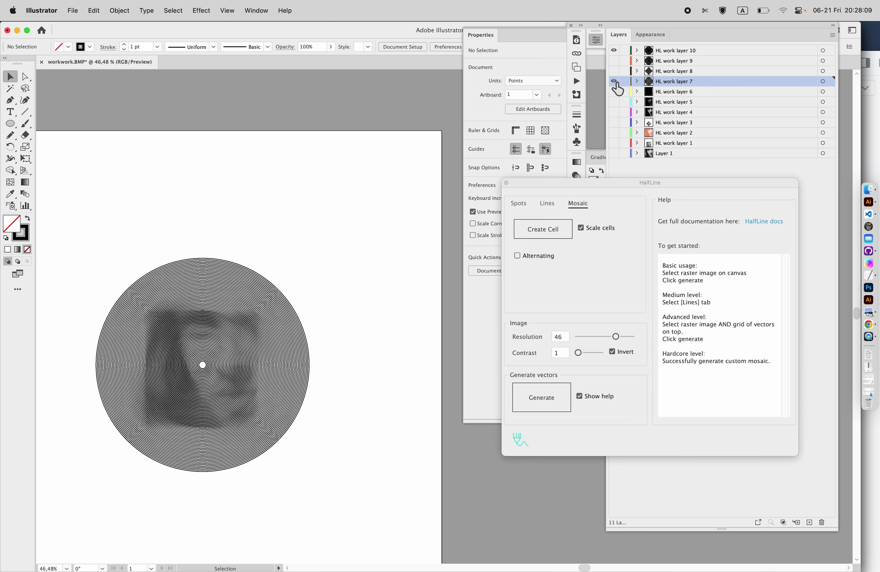
# Step: Hide HL work layers 7 and 10 and show the original face photo on Layer 1
pyautogui.click(615, 50)
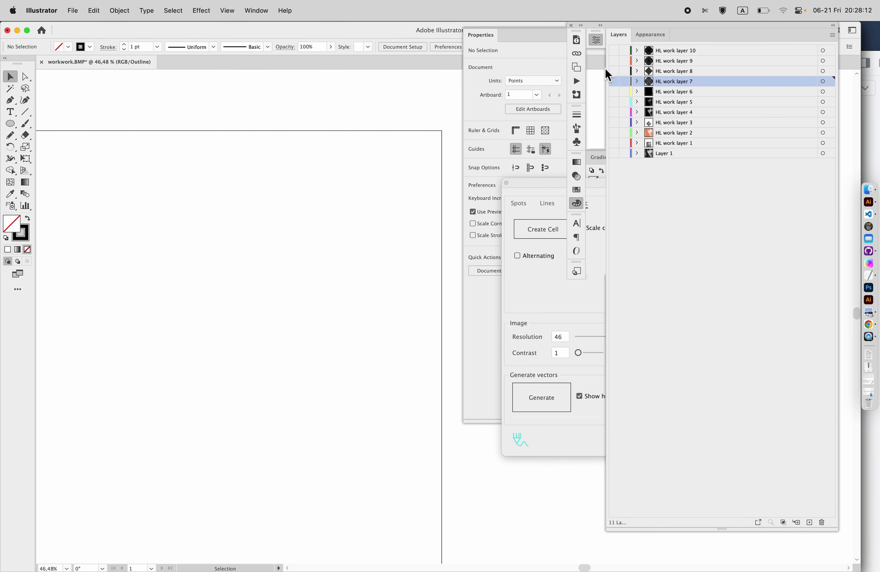
pyautogui.scroll(-3, 320, 411)
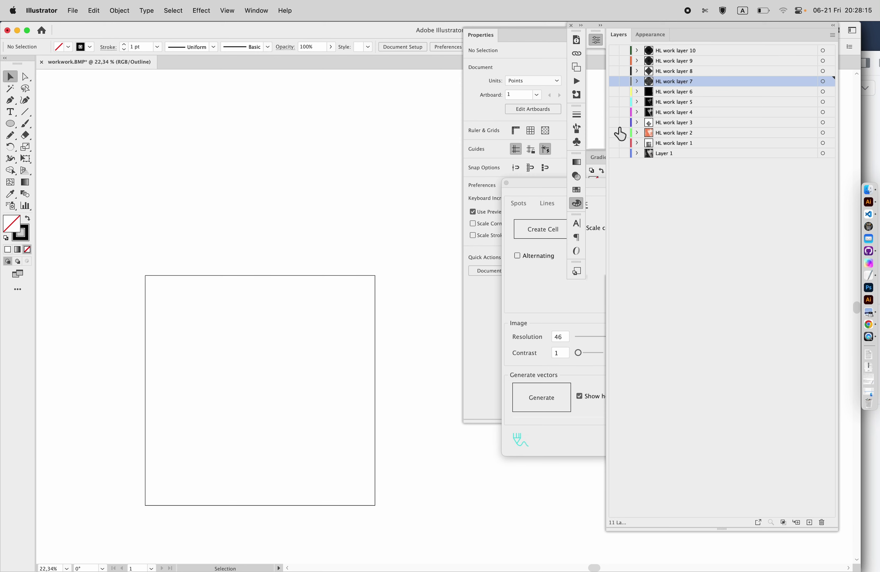
pyautogui.click(614, 153)
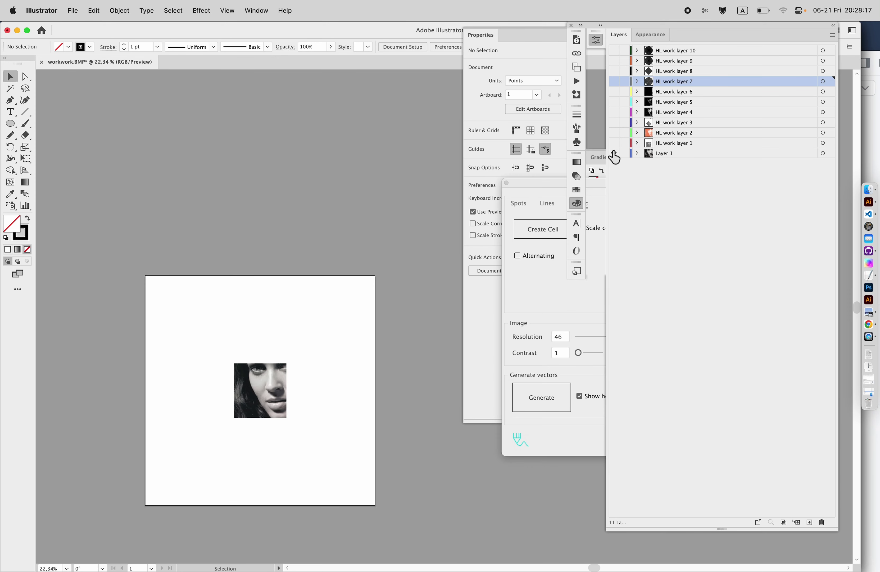
# Step: Set the HalfLine resolution to 24 and generate a mosaic from the face photo with Invert on
pyautogui.click(531, 293)
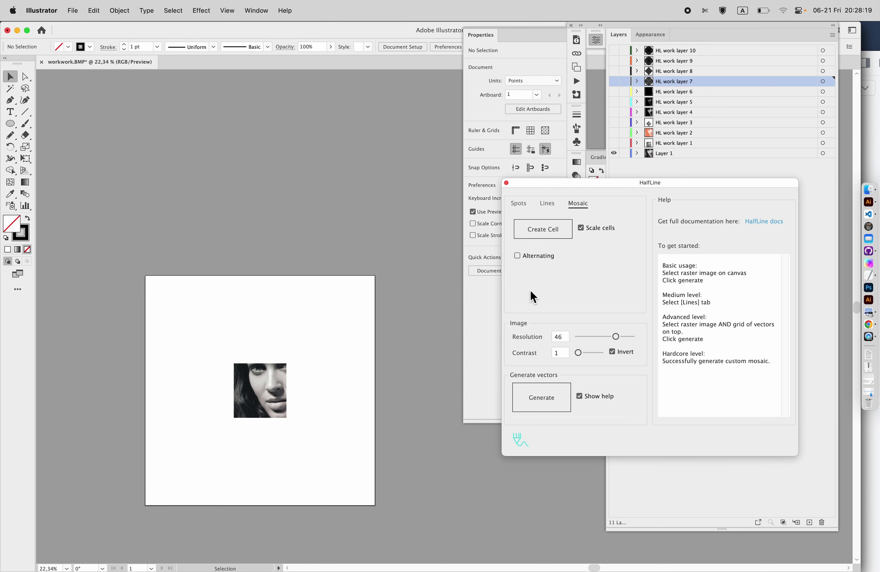
pyautogui.moveTo(552, 192); pyautogui.dragTo(451, 242)
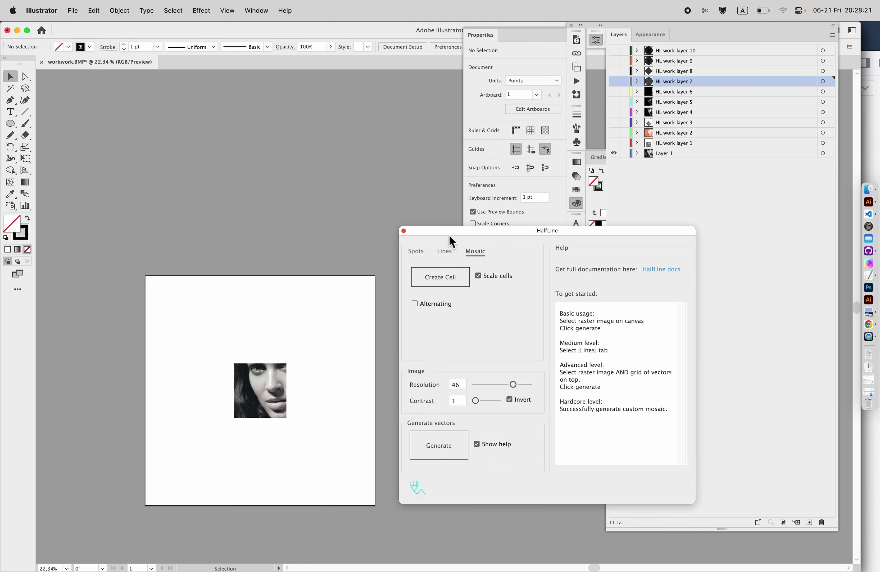
pyautogui.moveTo(457, 385)
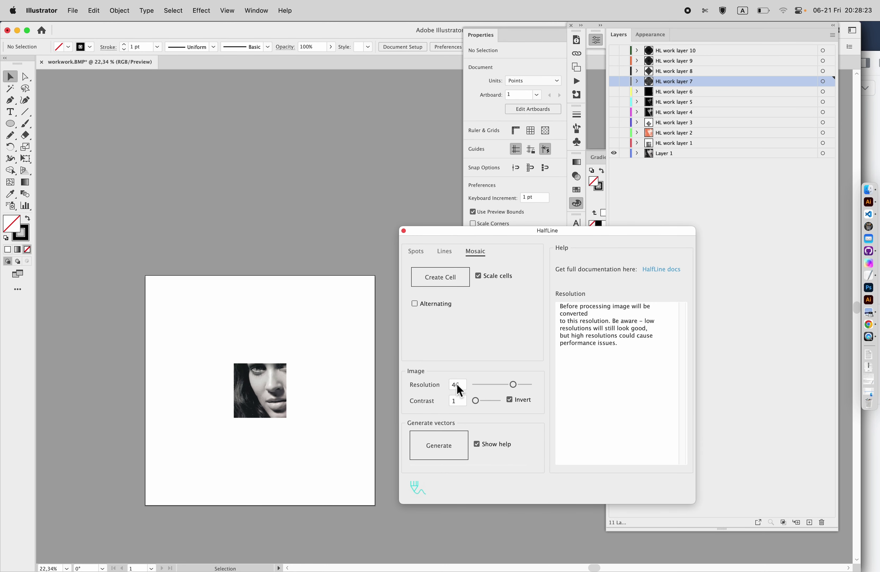
pyautogui.write('24')
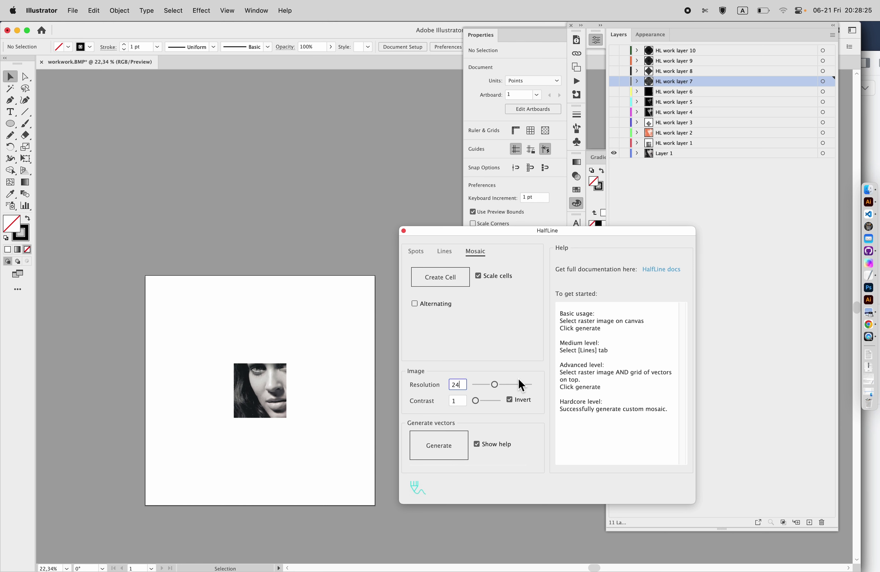
pyautogui.moveTo(480, 400)
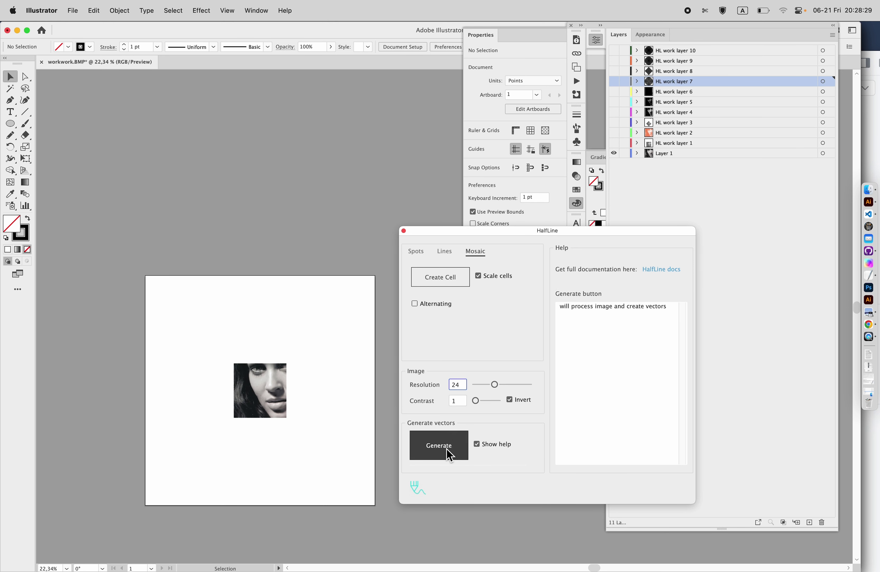
pyautogui.click(451, 455)
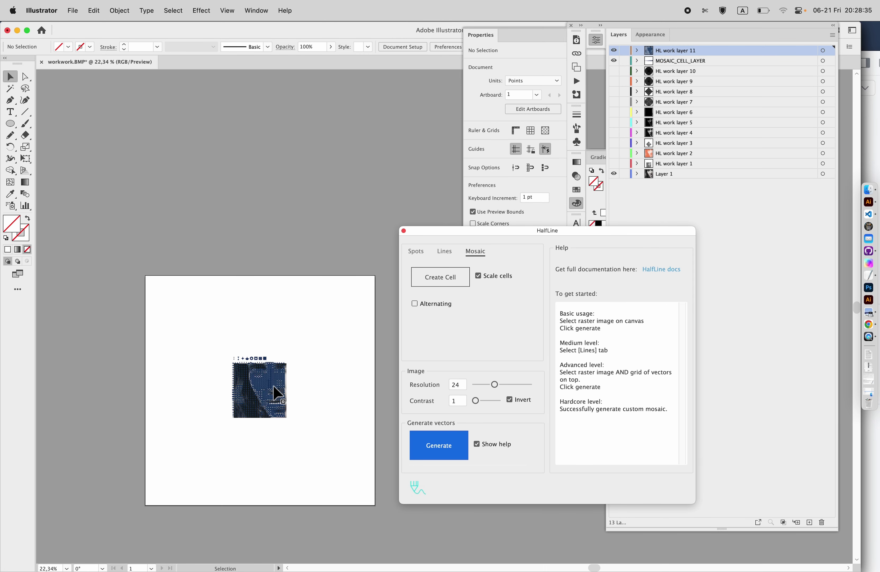
# Step: Hide Layer 1 and view the generated mosaic without the photo behind it
pyautogui.scroll(5, 273, 386)
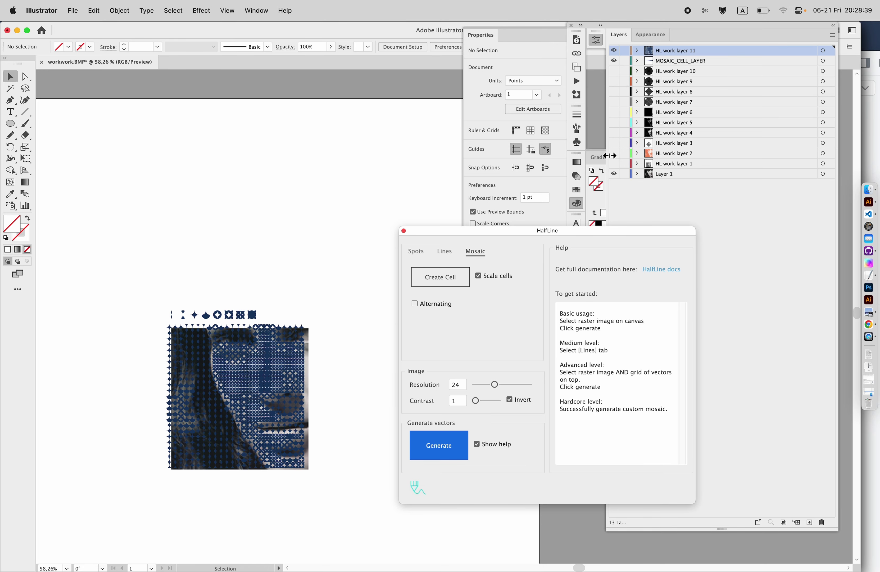
pyautogui.click(614, 174)
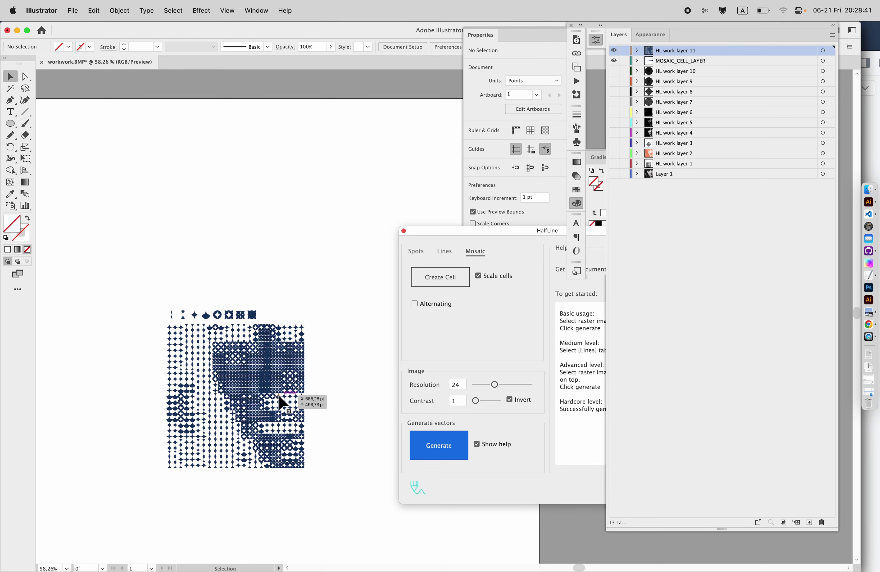
pyautogui.scroll(-1, 283, 402)
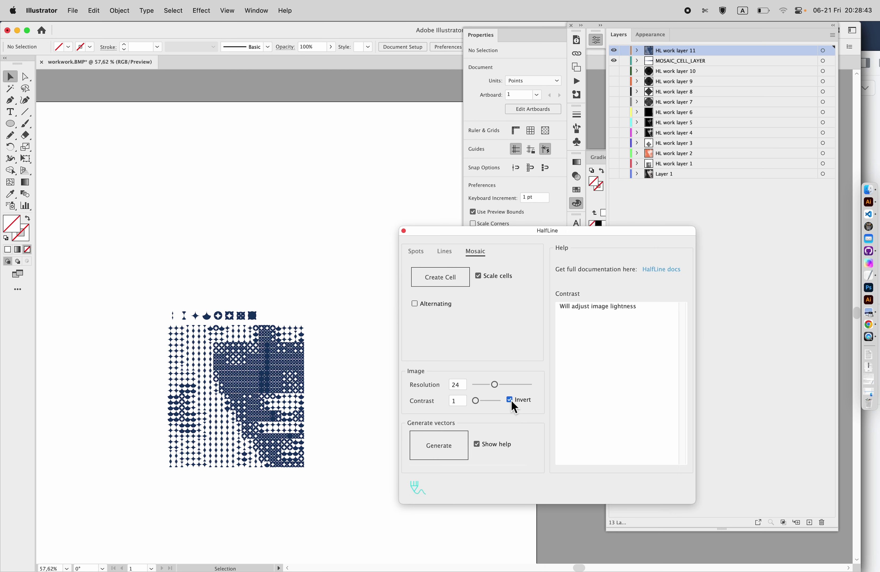
# Step: Generate the mosaic again with Invert off and view its cells with HL work layer 11 hidden
pyautogui.click(510, 399)
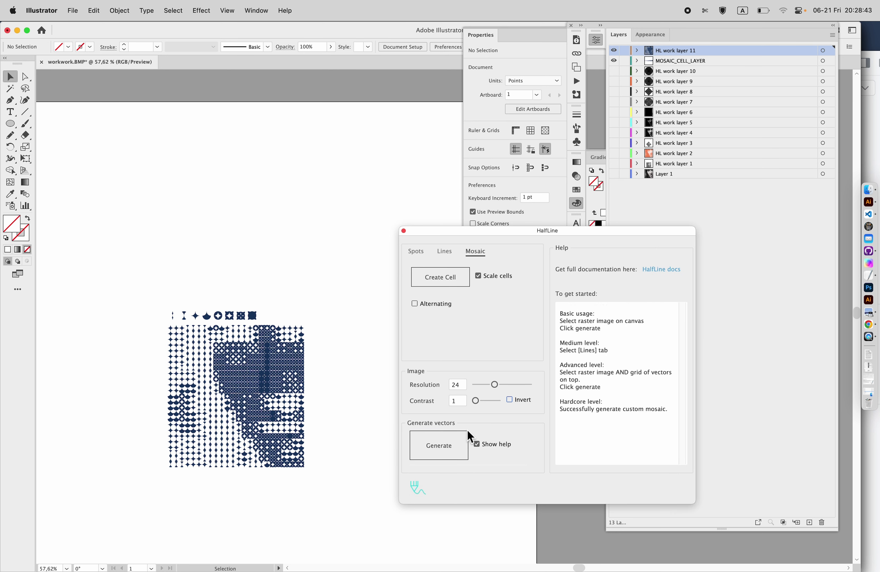
pyautogui.click(456, 451)
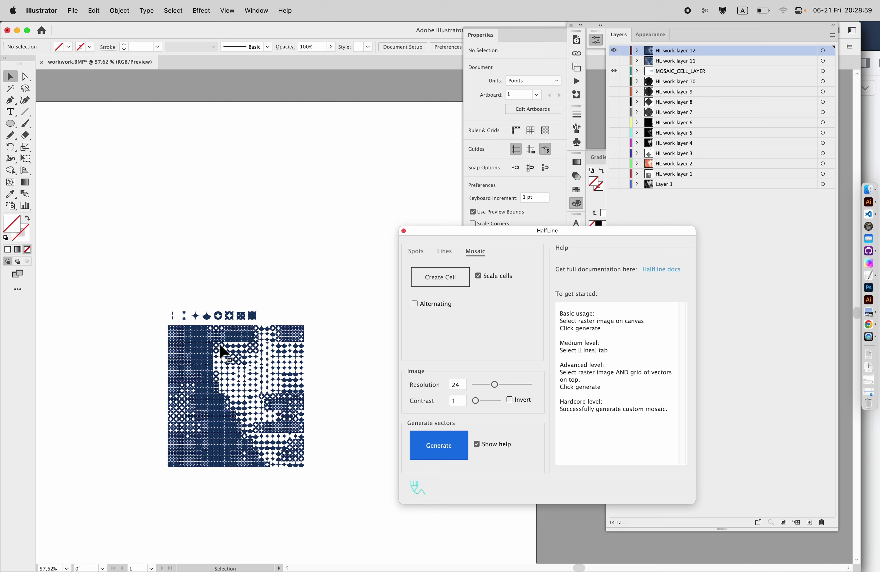
pyautogui.scroll(5, 221, 351)
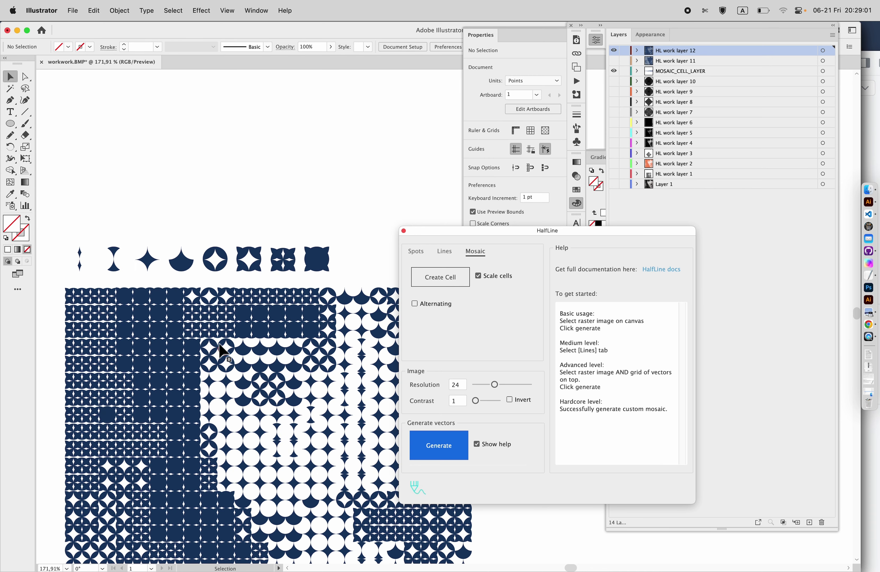
pyautogui.scroll(-3, 220, 350)
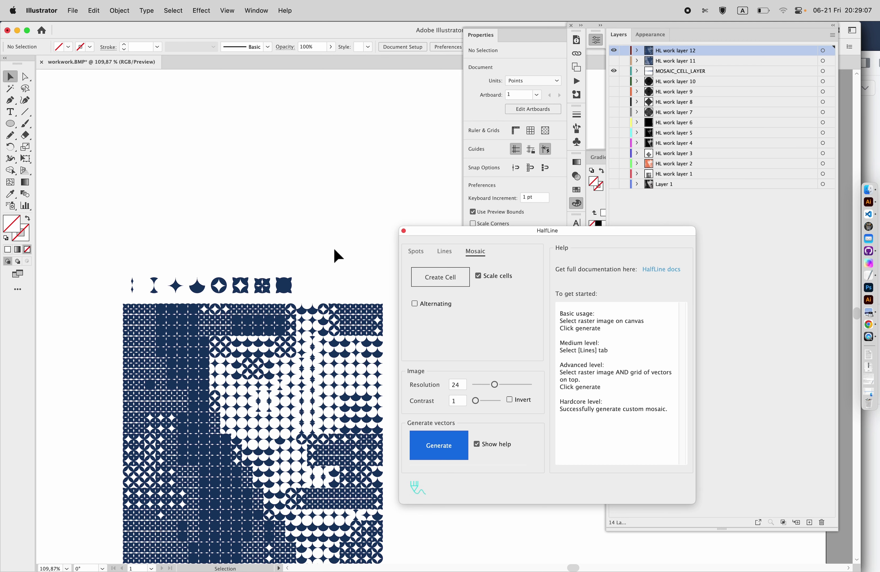
# Step: Select the row of sample cells above the mosaic and expand MOSAIC_CELL_LAYER and MOSAIC_CELL to inspect their structure
pyautogui.scroll(3, 334, 247)
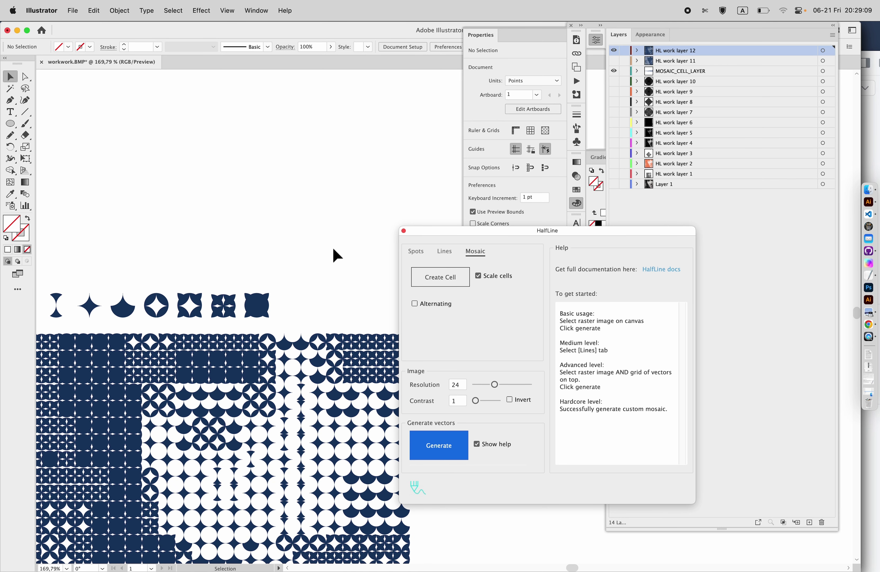
pyautogui.hscroll(-3, 333, 247)
pyautogui.hscroll(-1, 333, 247)
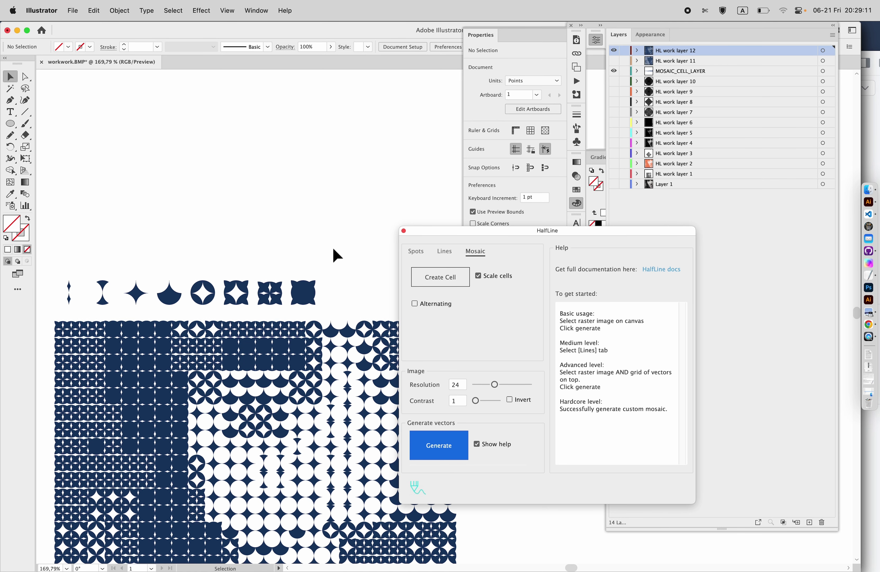
pyautogui.click(306, 288)
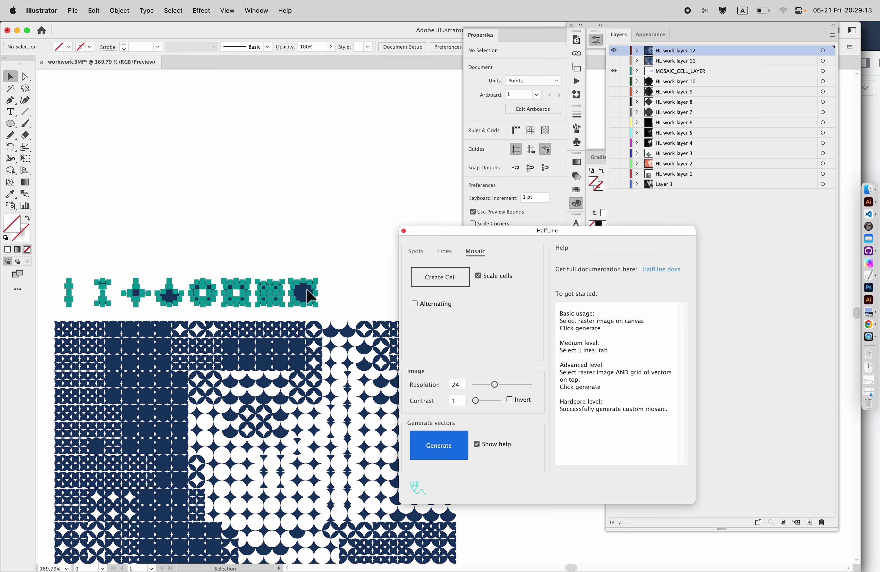
pyautogui.click(638, 70)
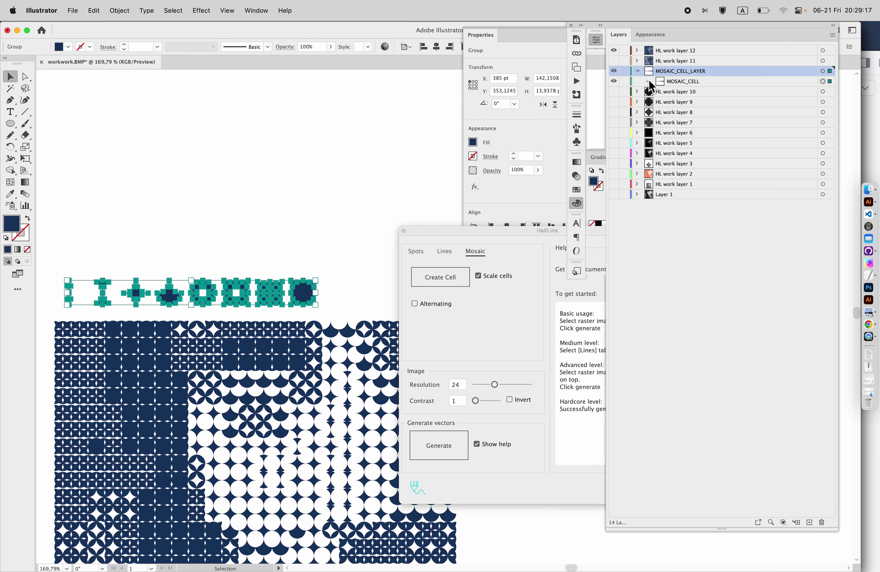
pyautogui.click(647, 81)
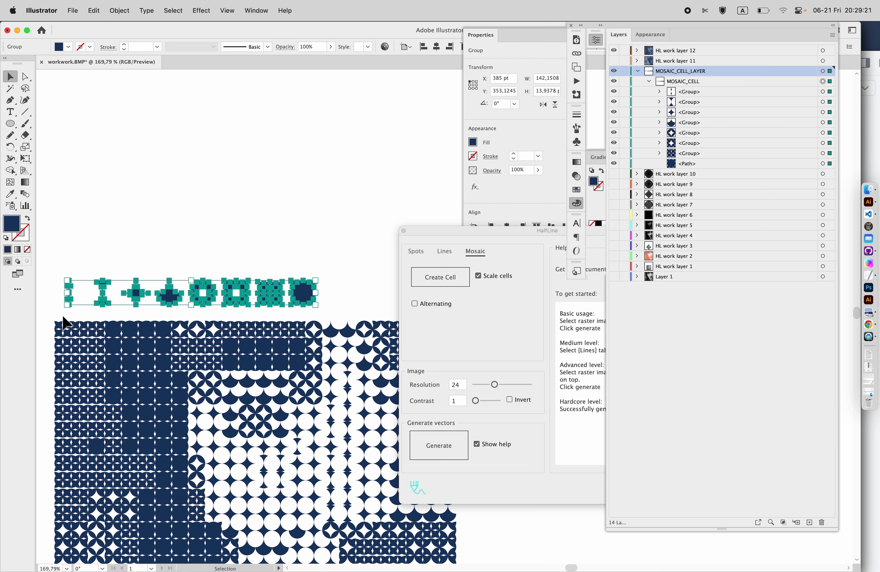
pyautogui.click(145, 229)
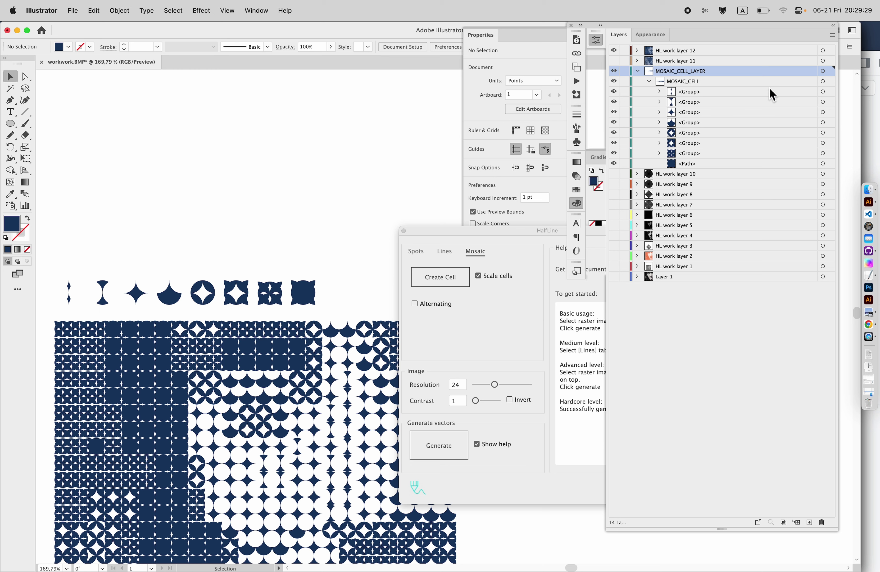
# Step: Isolate the MOSAIC_CELL group for editing and select the last, fullest cell shape
pyautogui.click(309, 295)
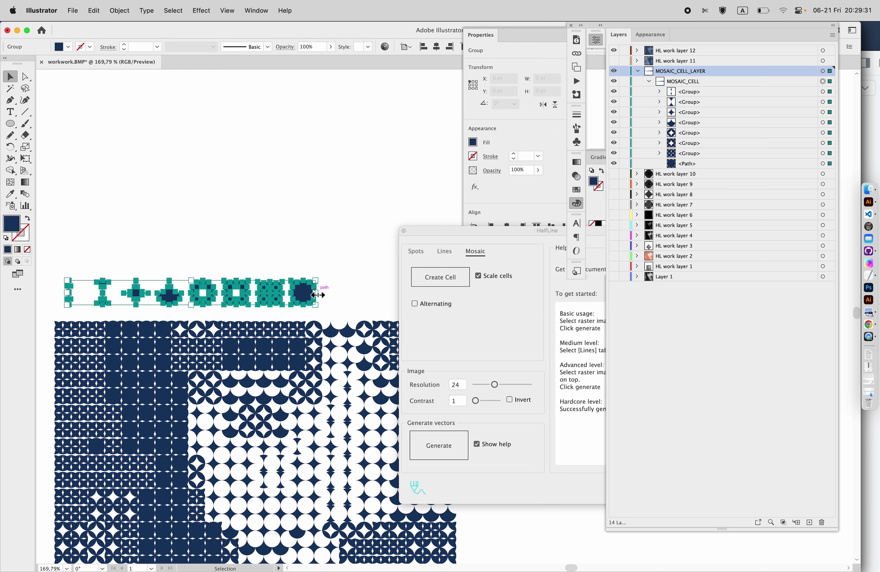
pyautogui.doubleClick(310, 299)
pyautogui.click(309, 298)
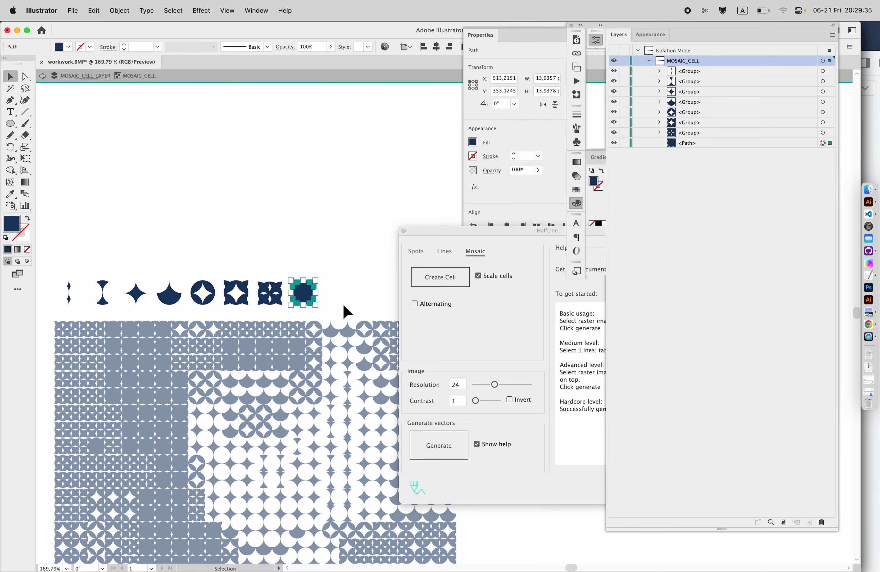
# Step: Try deleting all the cell shapes in the isolated MOSAIC_CELL group, and undo the deletion
pyautogui.moveTo(344, 305); pyautogui.dragTo(59, 263)
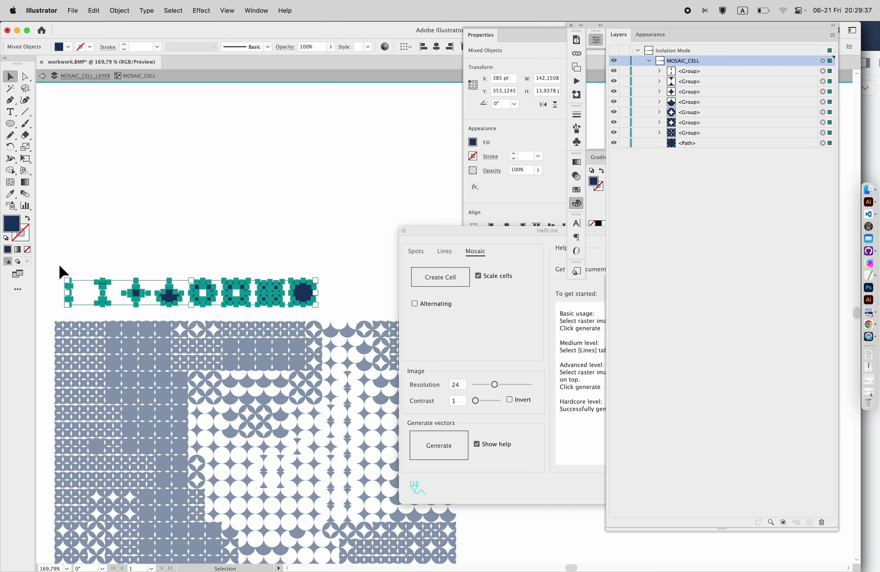
pyautogui.press('Delete')
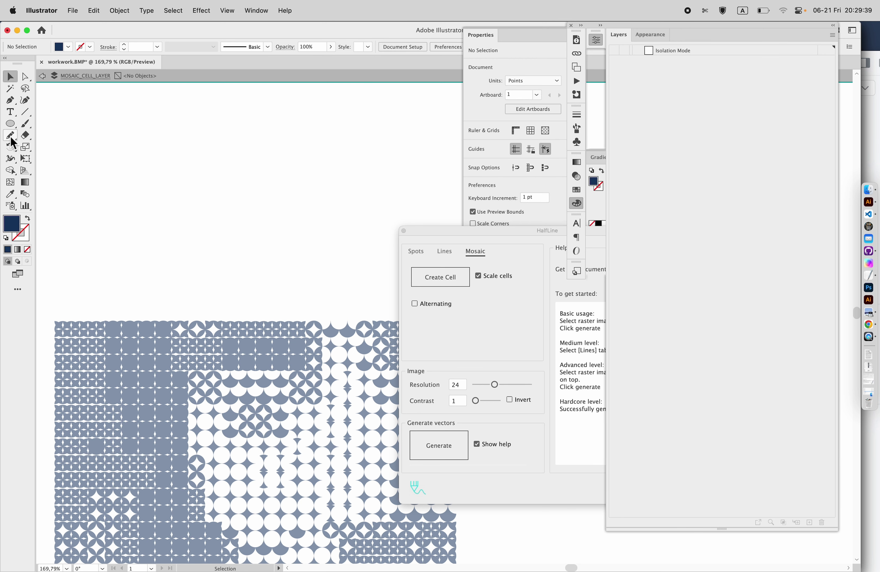
pyautogui.press('super+z')
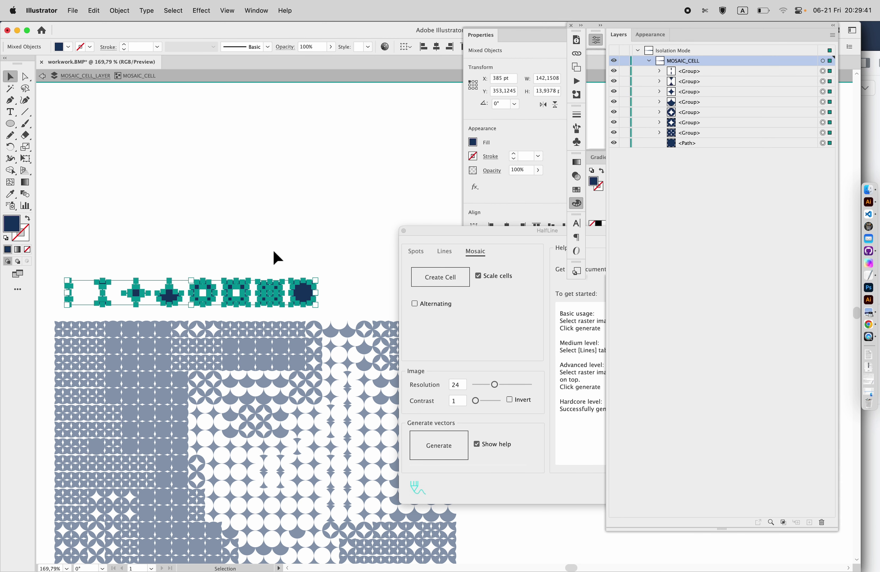
# Step: Deselect the cell shapes and activate the Ellipse tool inside the isolated MOSAIC_CELL group
pyautogui.click(262, 256)
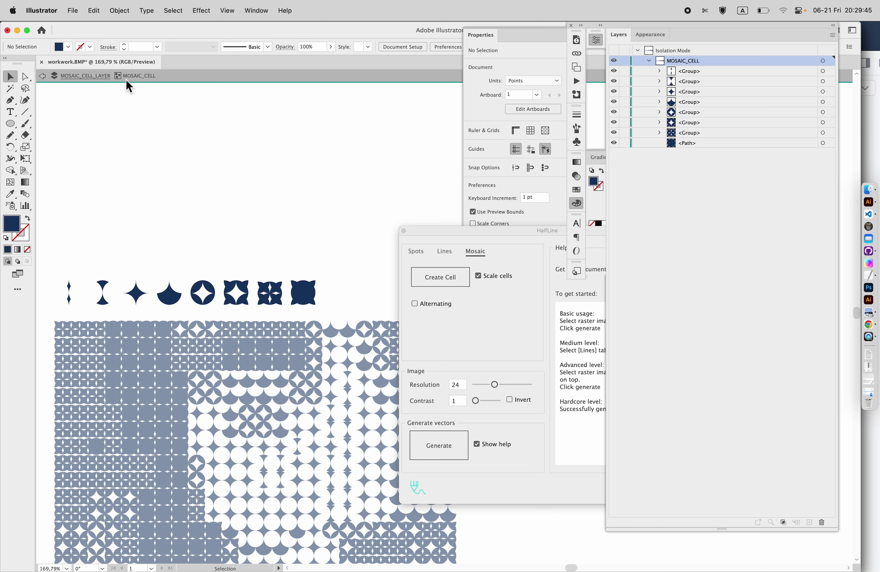
pyautogui.click(10, 124)
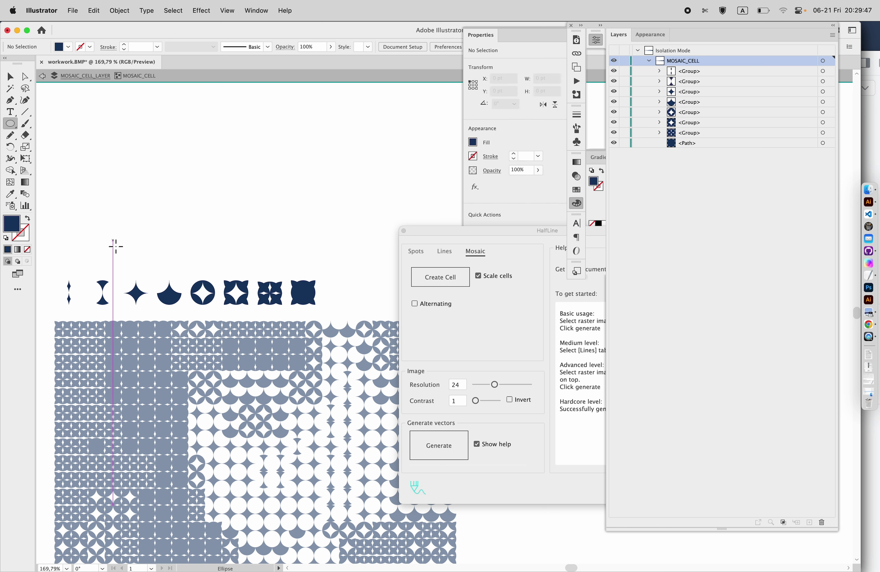